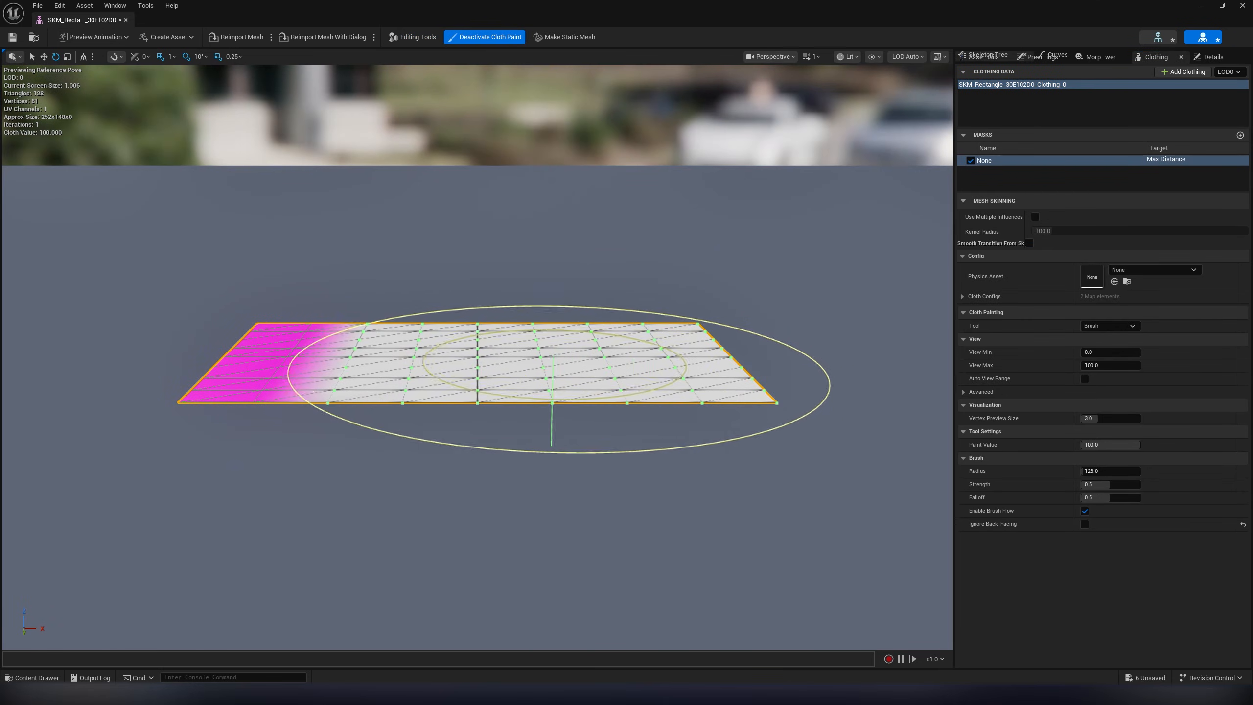
- Exit cloth painting, apply the SKM_Rectangle_30E102D0_Clothing_0 - LOD0 clothing data to the rectangle's mesh section, and simulate the level
left_click(485, 37)
right_click(539, 353)
mouse_move(592, 398)
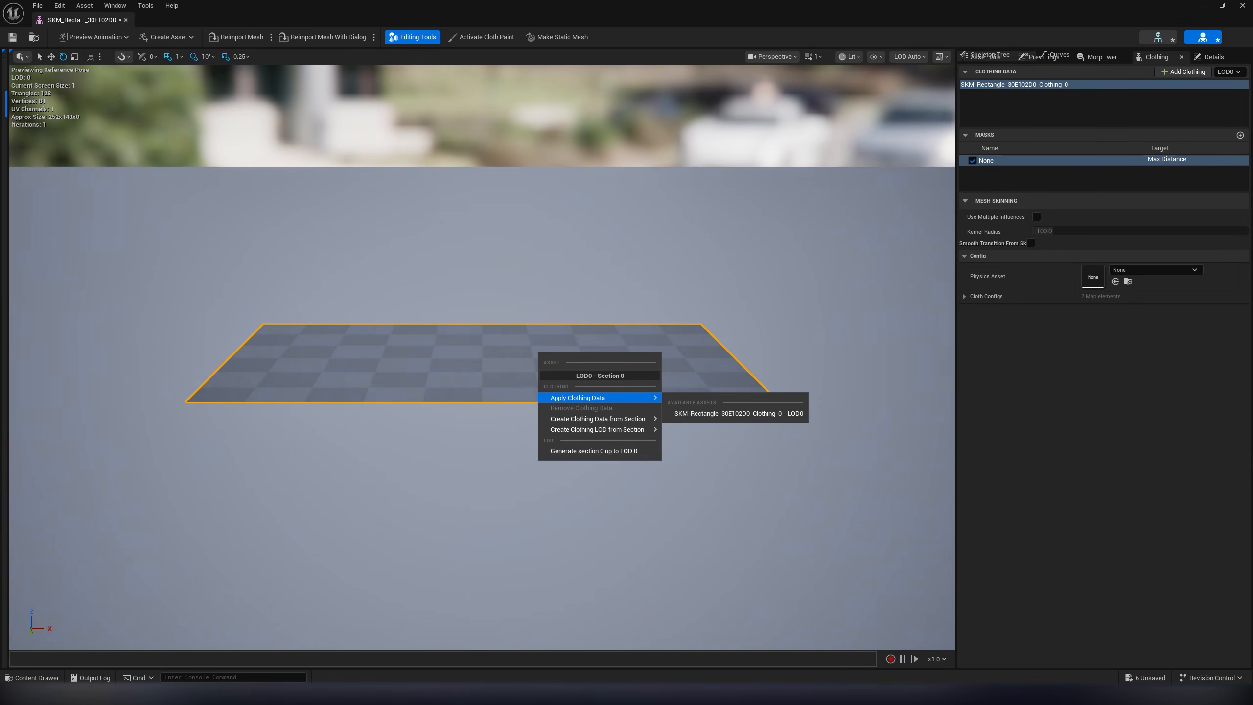
left_click(784, 410)
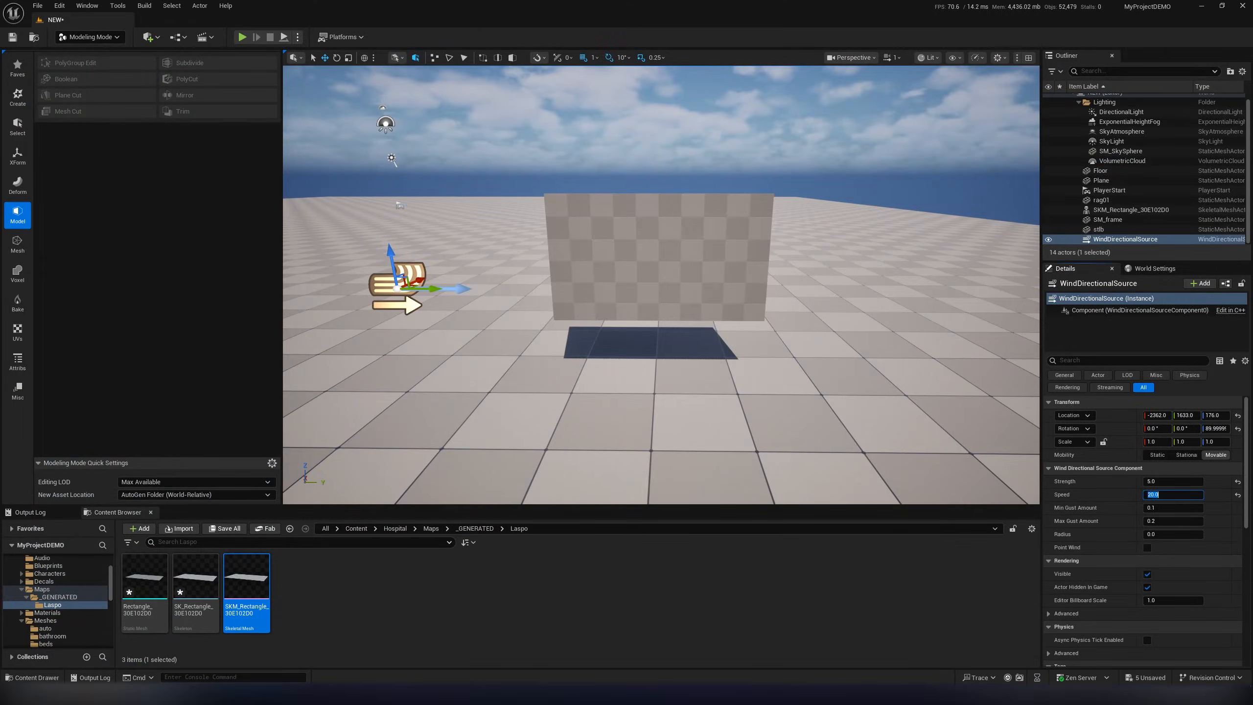
key("alt+s")
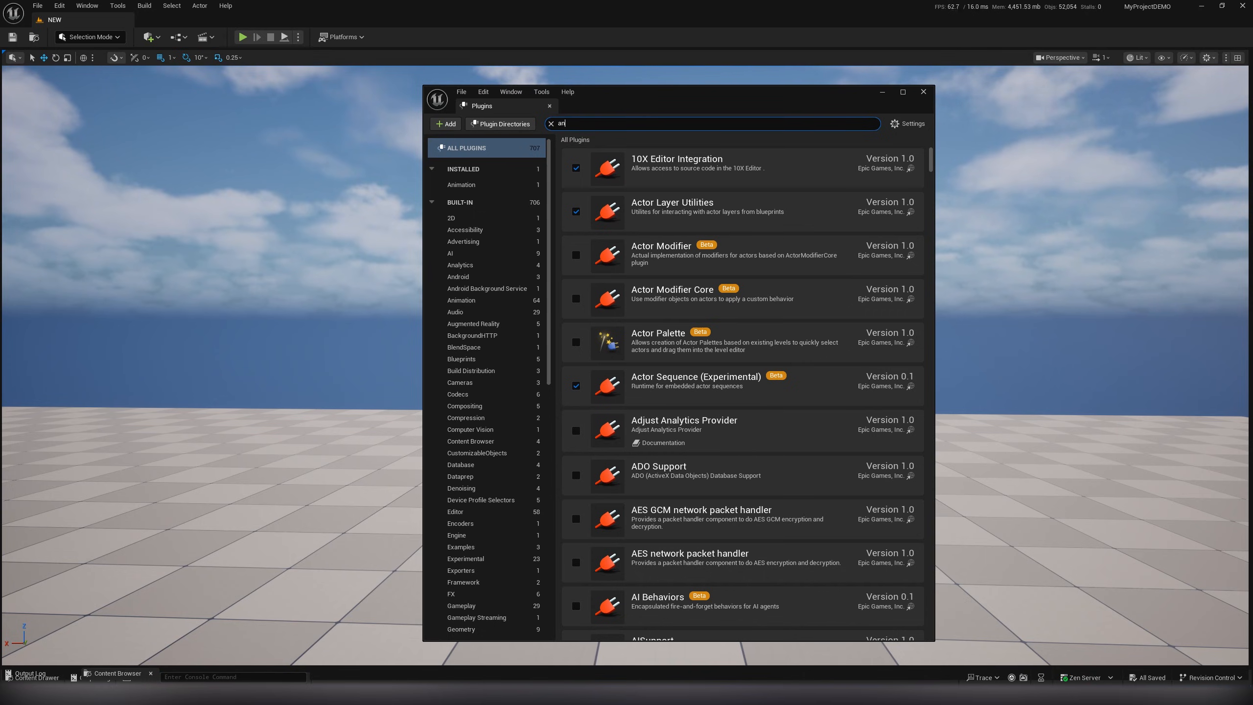
- Search the plugin list for "animto"
type("imto")
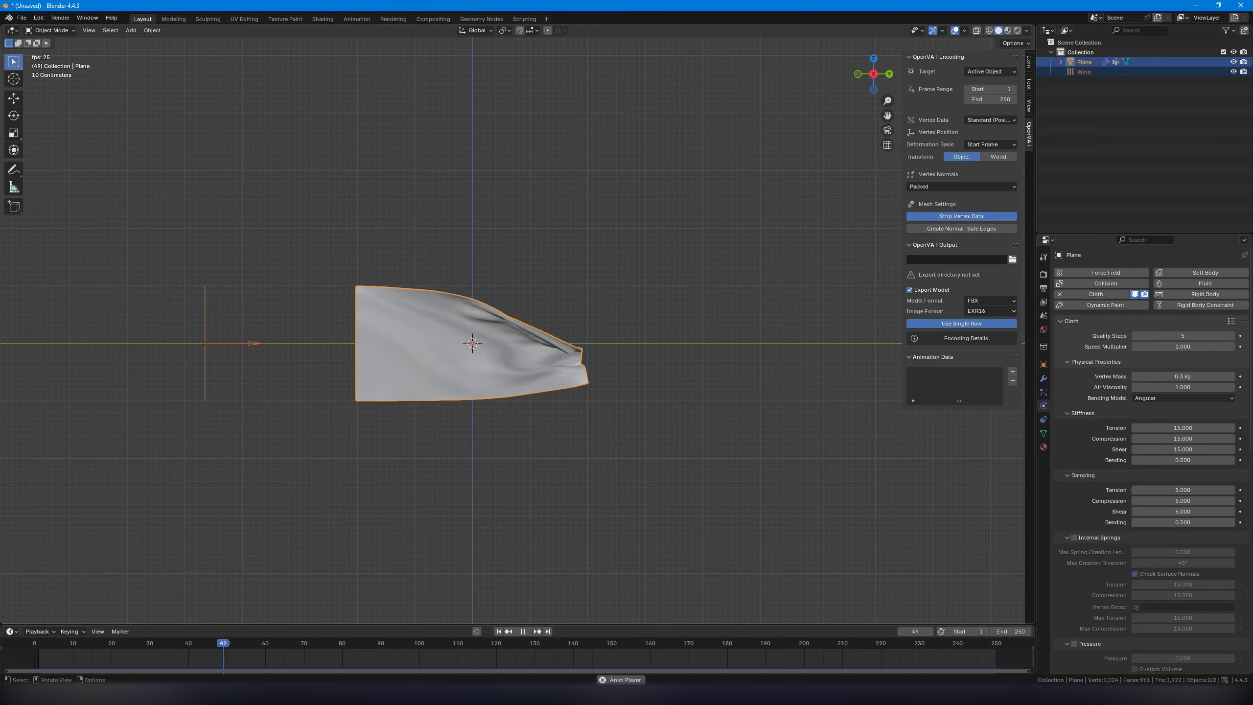
- Switch to Blender, select the cloth plane, stop the playback and bake its cloth simulation cache
left_click(617, 445)
left_click(473, 355)
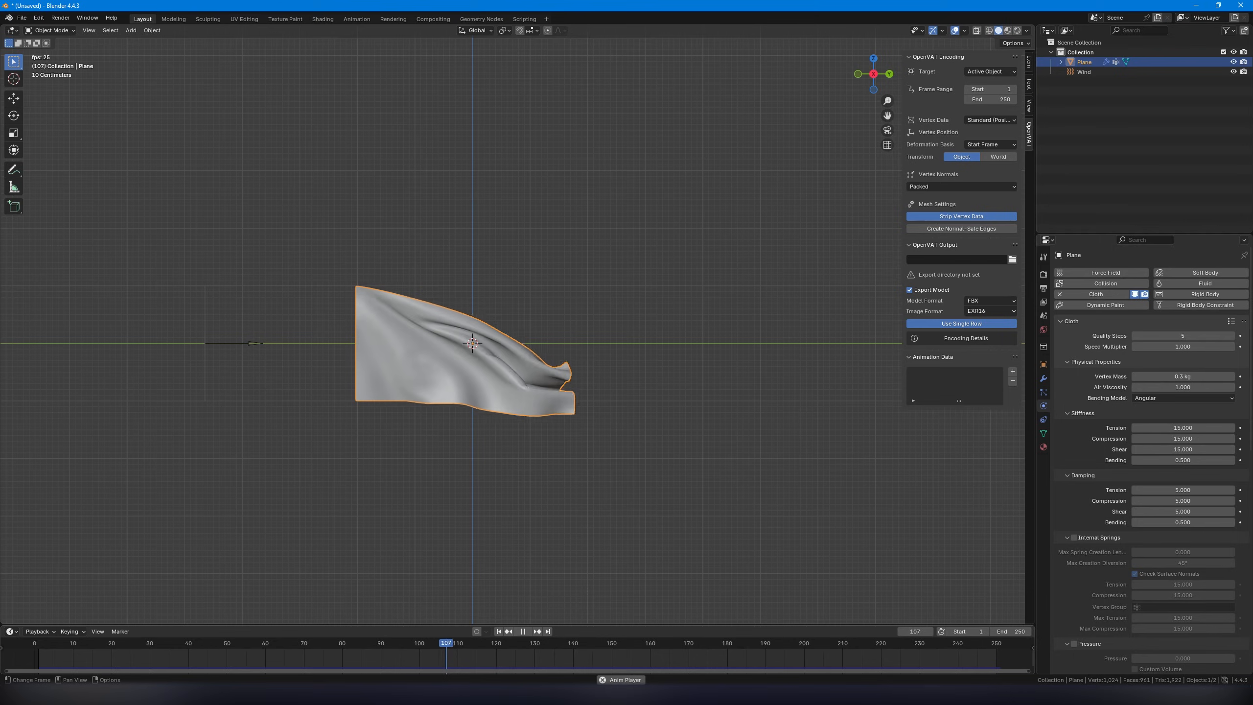
key("space")
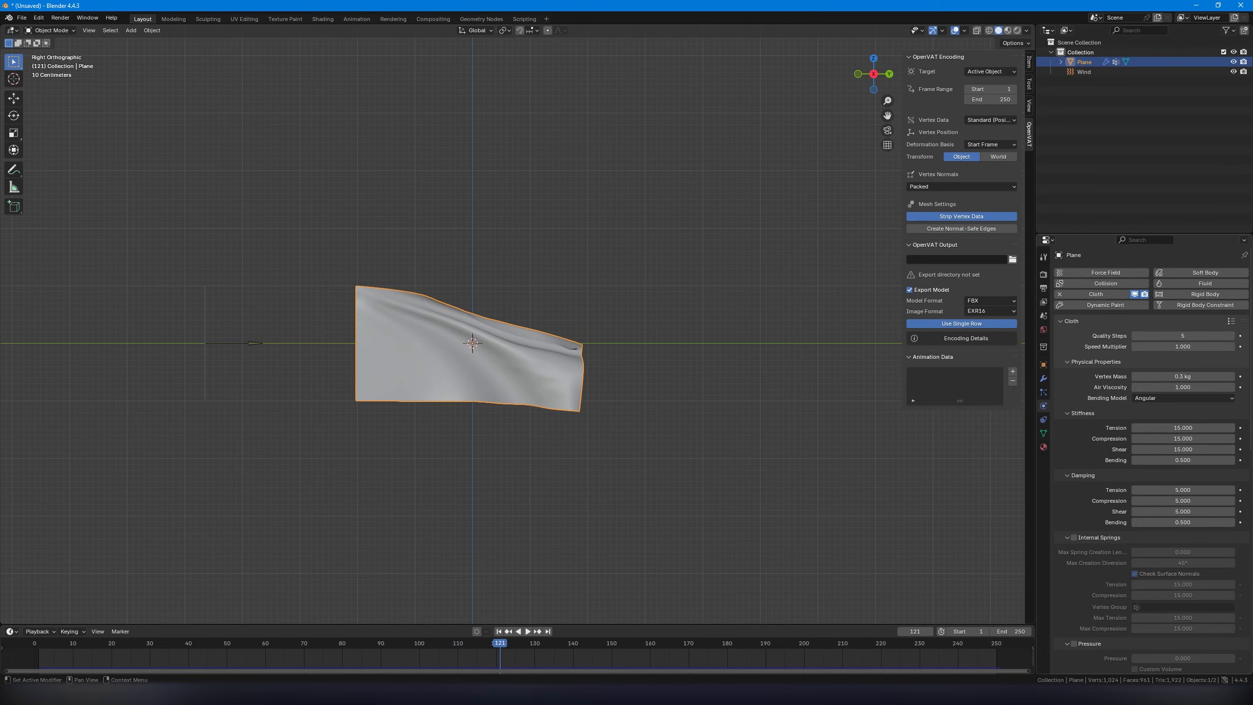
scroll(1150, 460, "down", 17)
left_click(1104, 501)
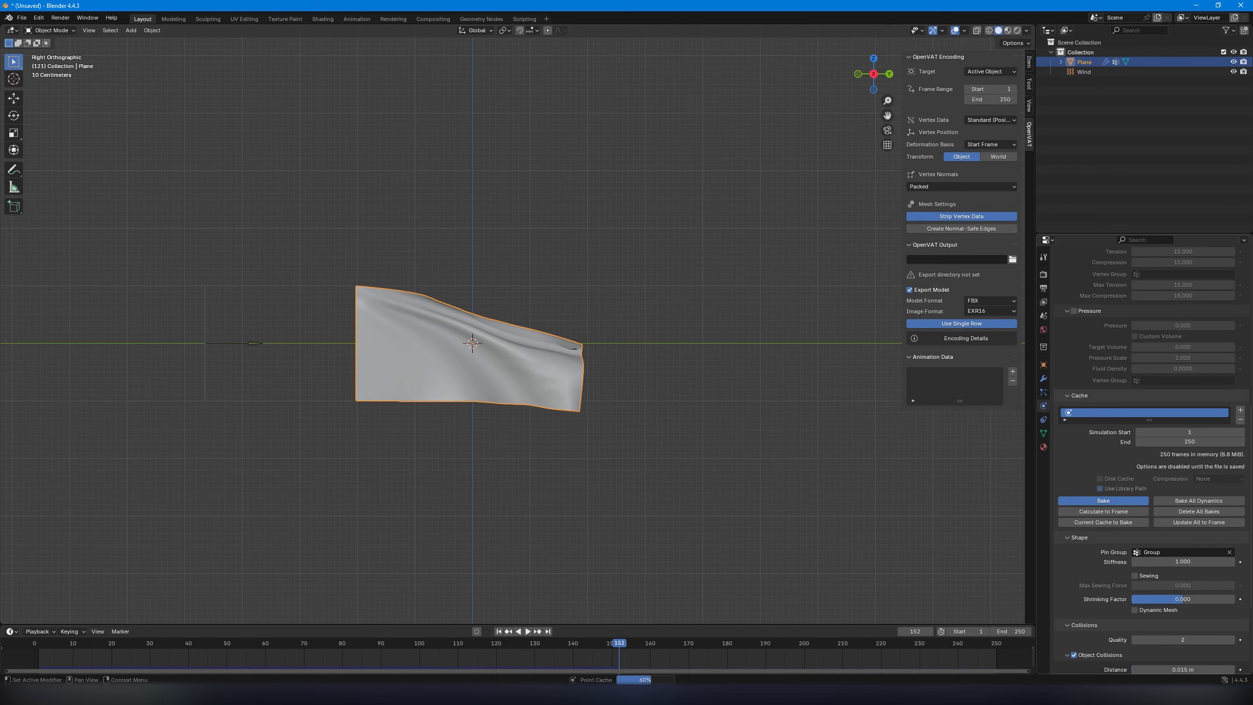
- Choose the OpenVAT export directory and encode the plane's vertex animation with FBX model and EXR16 image output
left_click(1012, 259)
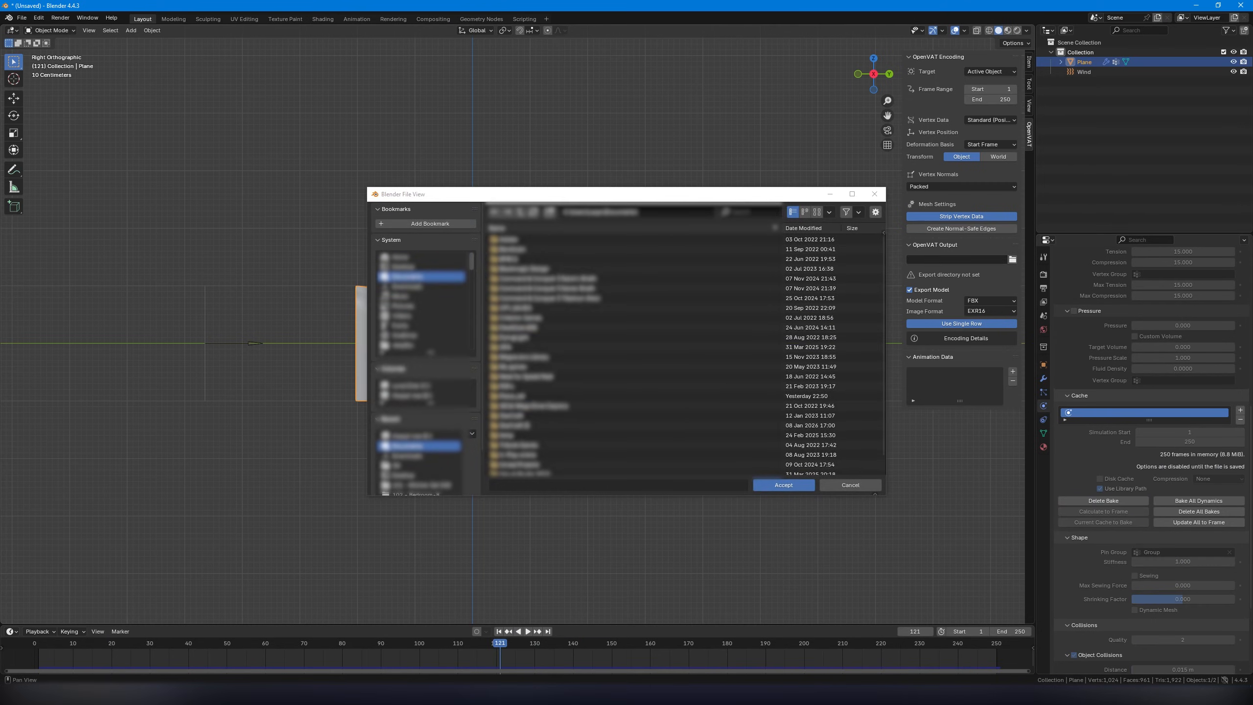
left_click(419, 395)
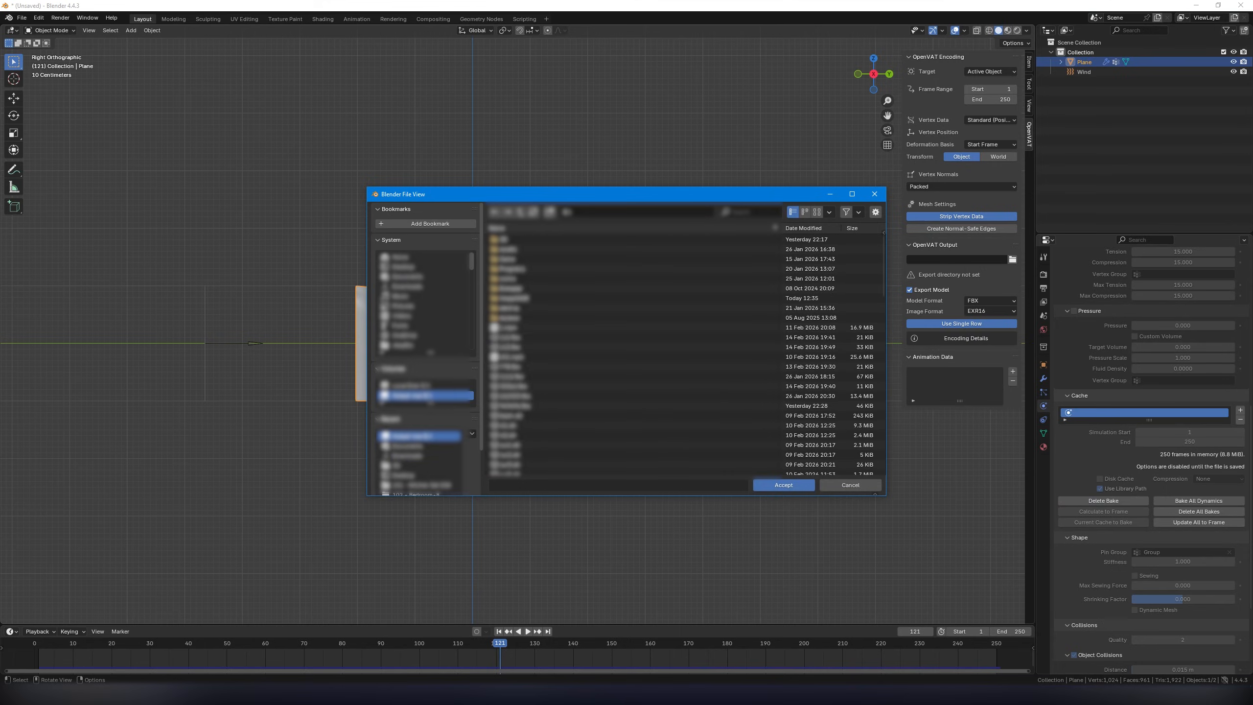
left_click(784, 485)
left_click(966, 275)
- Examine the exported files in the Plane_vat folder and open Plane-remap_info.json to inspect its remap values
left_click_drag(626, 276, 565, 211)
left_click(603, 262)
left_click(596, 214)
left_click(595, 225)
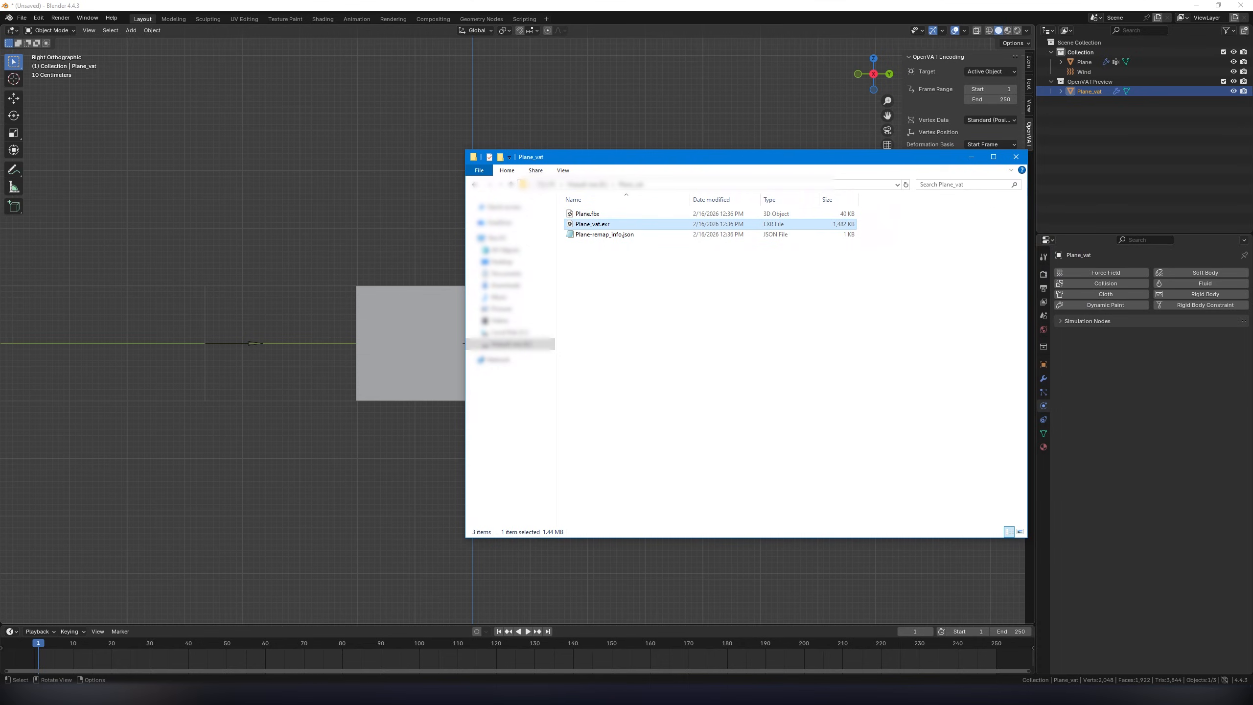
double_click(598, 234)
left_click_drag(419, 175, 608, 119)
left_click_drag(306, 270, 300, 137)
left_click(365, 219)
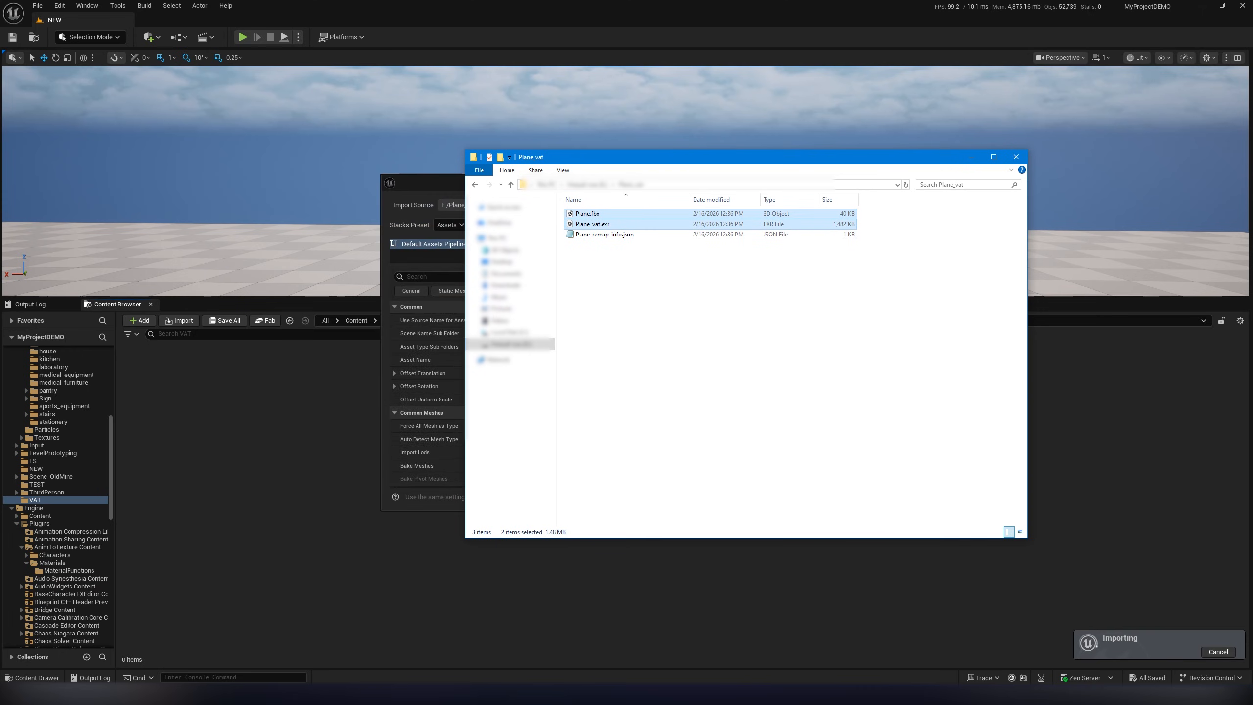
- Import Plane.fbx and Plane_vat.exr into the VAT content folder in Unreal Engine using the default import settings
left_click(972, 157)
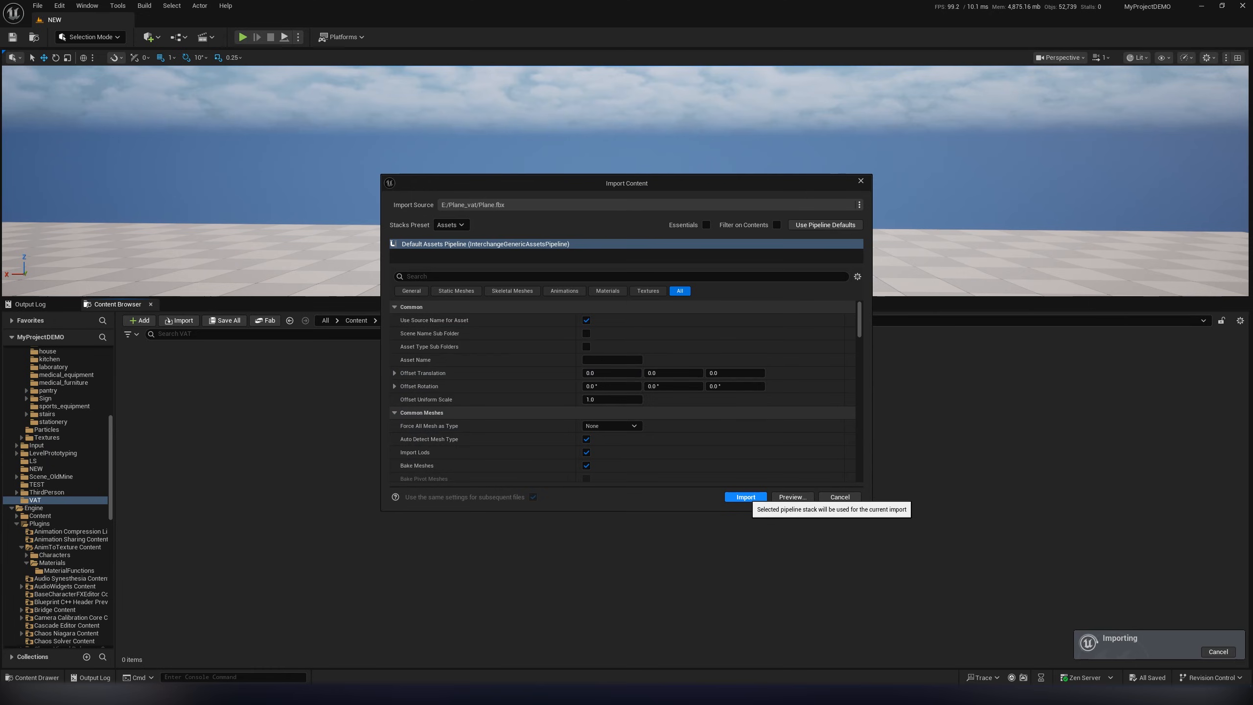
left_click(745, 496)
left_click(746, 497)
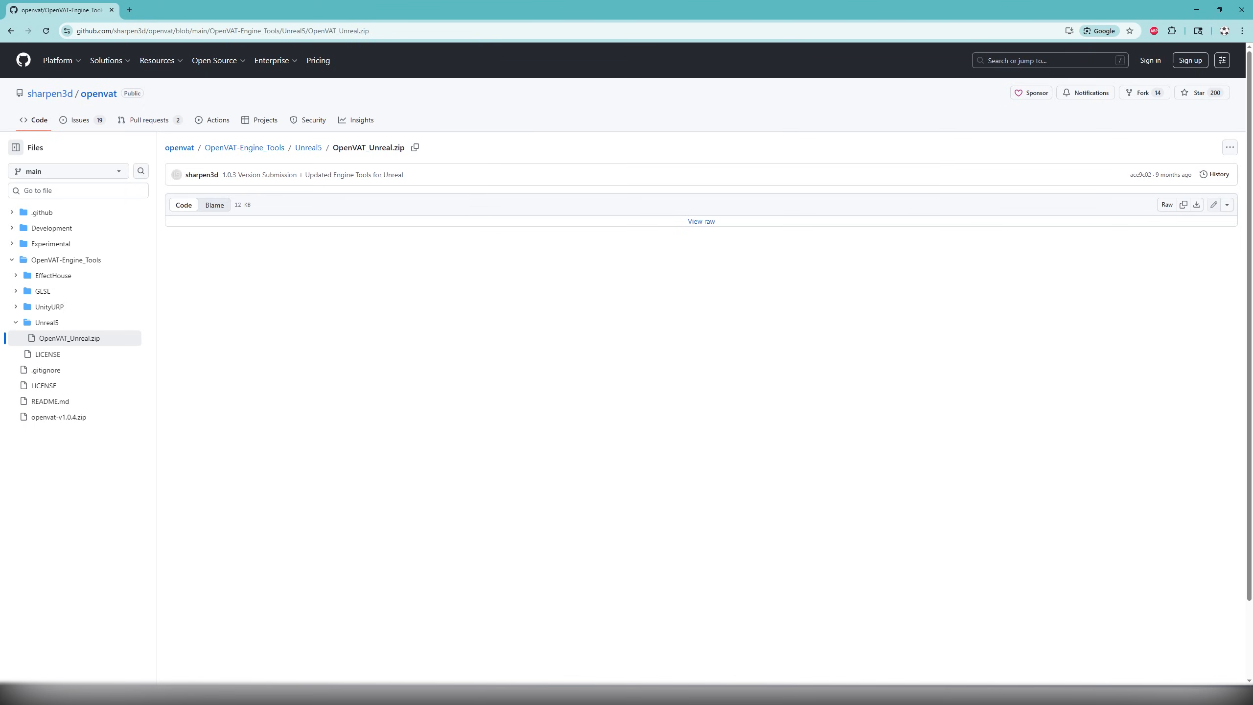
- Switch to the browser and download OpenVAT_Unreal.zip from the Unreal5 folder of the openvat GitHub repository
left_click(1230, 148)
left_click(1149, 184)
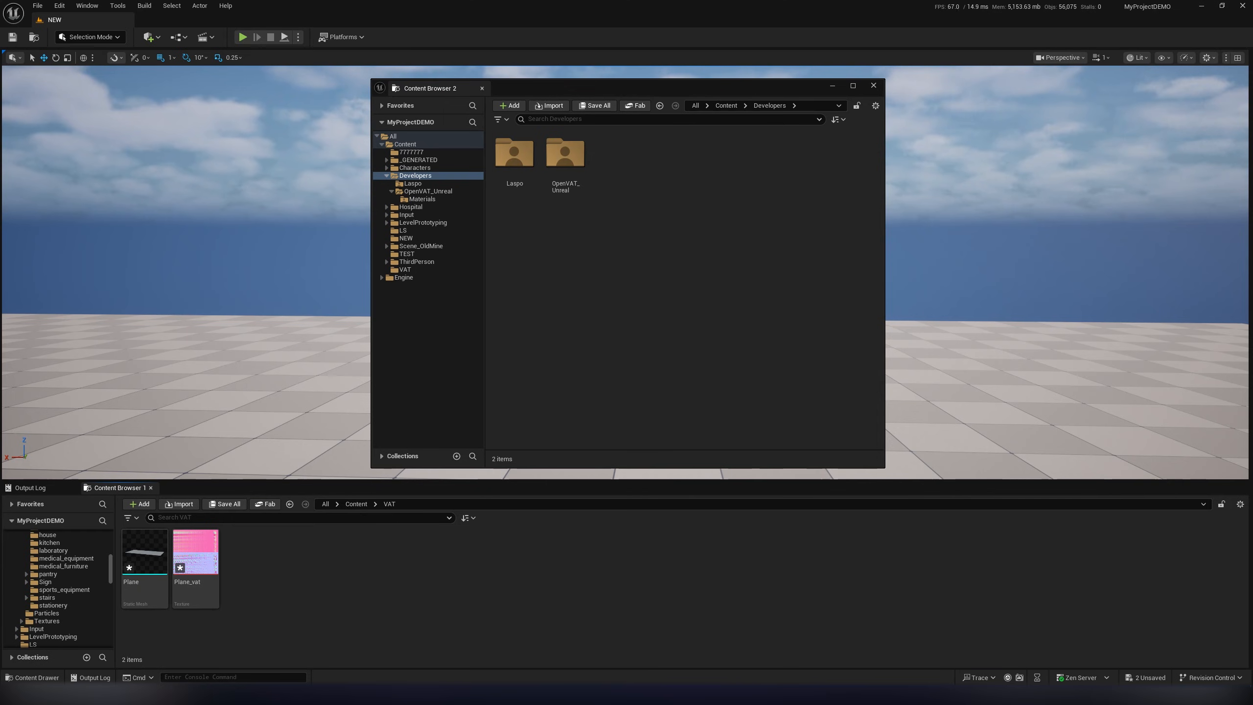
- In Unreal Engine, create a material instance of OpenVAT_Basic from the OpenVAT_Unreal Materials folder and move it into the VAT folder
double_click(565, 163)
double_click(515, 173)
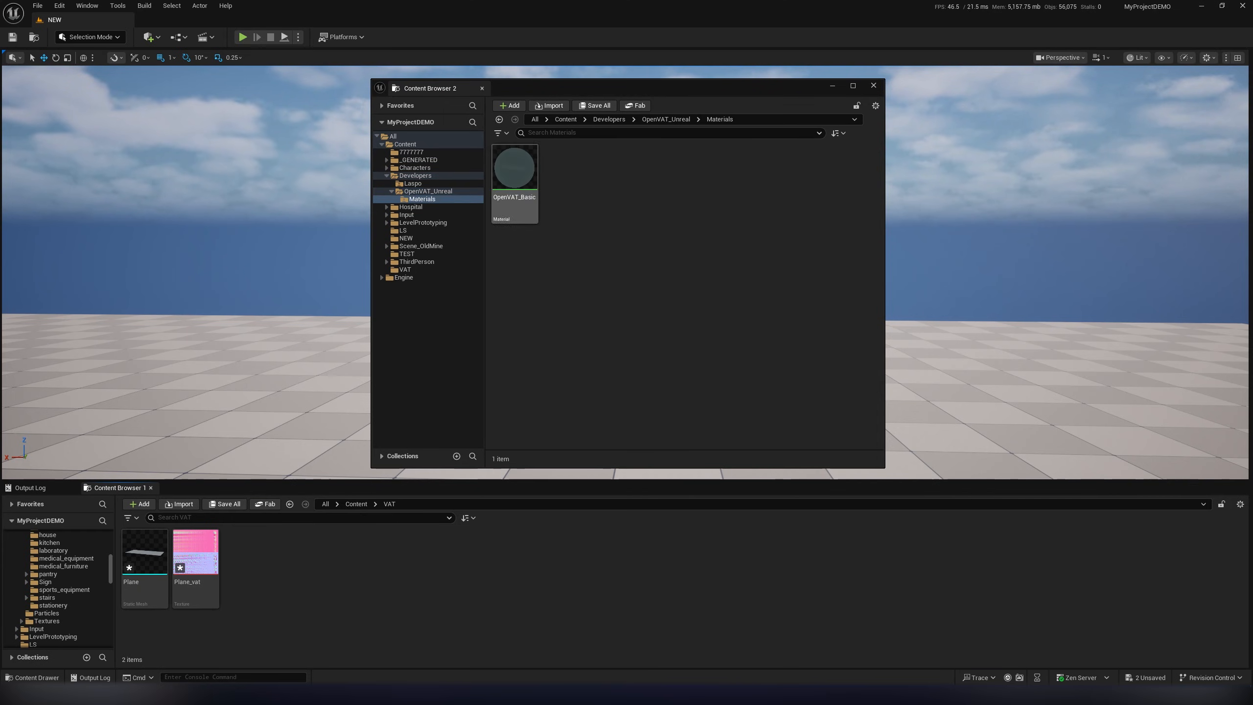
right_click(517, 176)
left_click(567, 221)
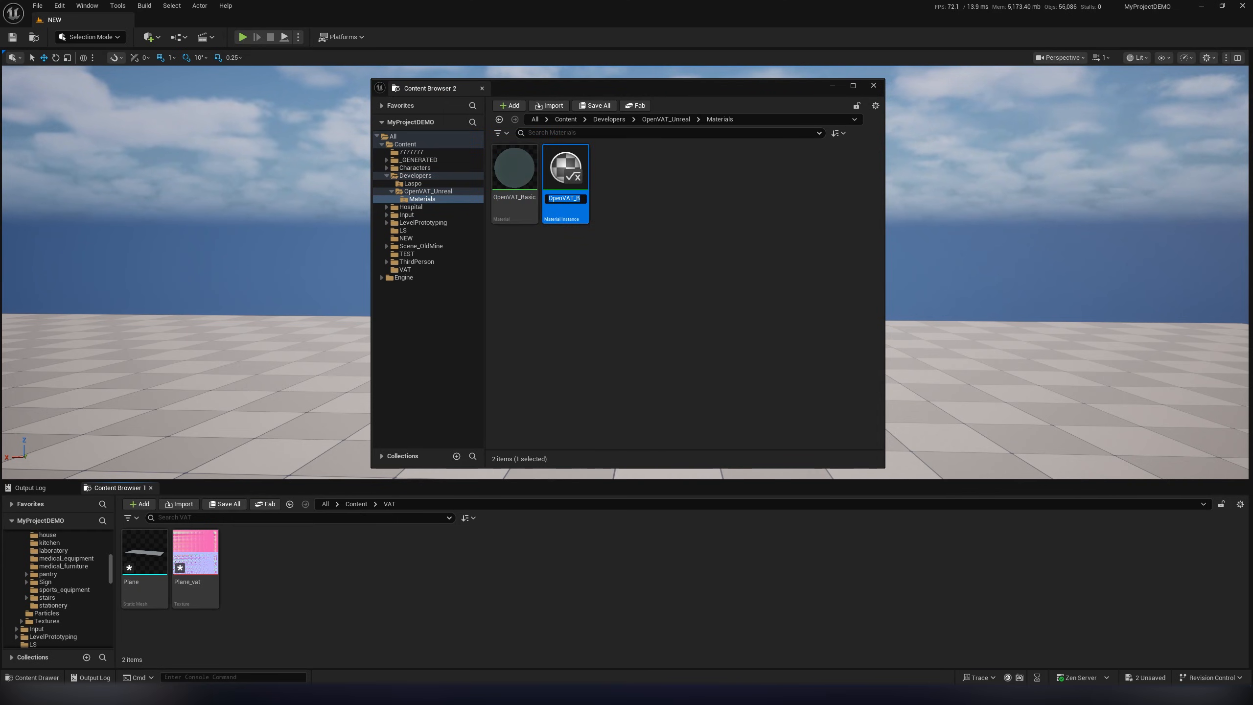
key("Return")
left_click_drag(565, 168, 302, 582)
left_click(328, 601)
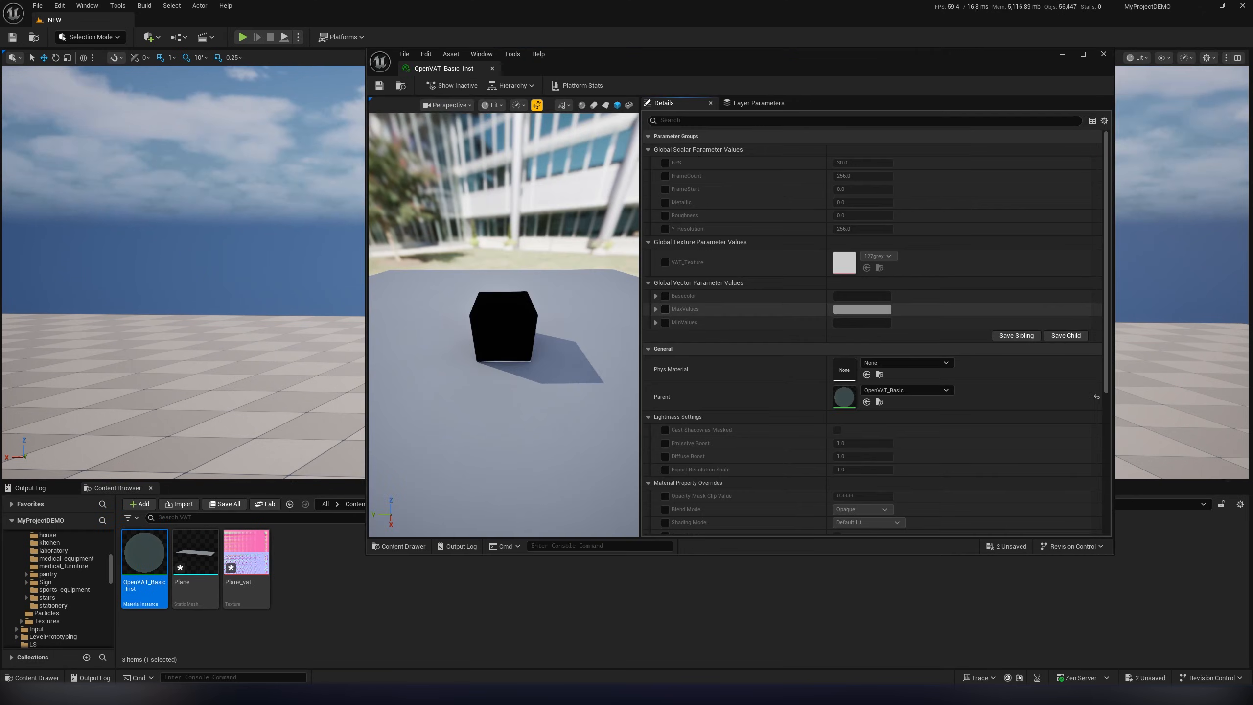
- Enable the MaxValues and MinValues overrides in OpenVAT_Basic_Inst and expand both to their R, G, B and A components
left_click(666, 310)
left_click(666, 322)
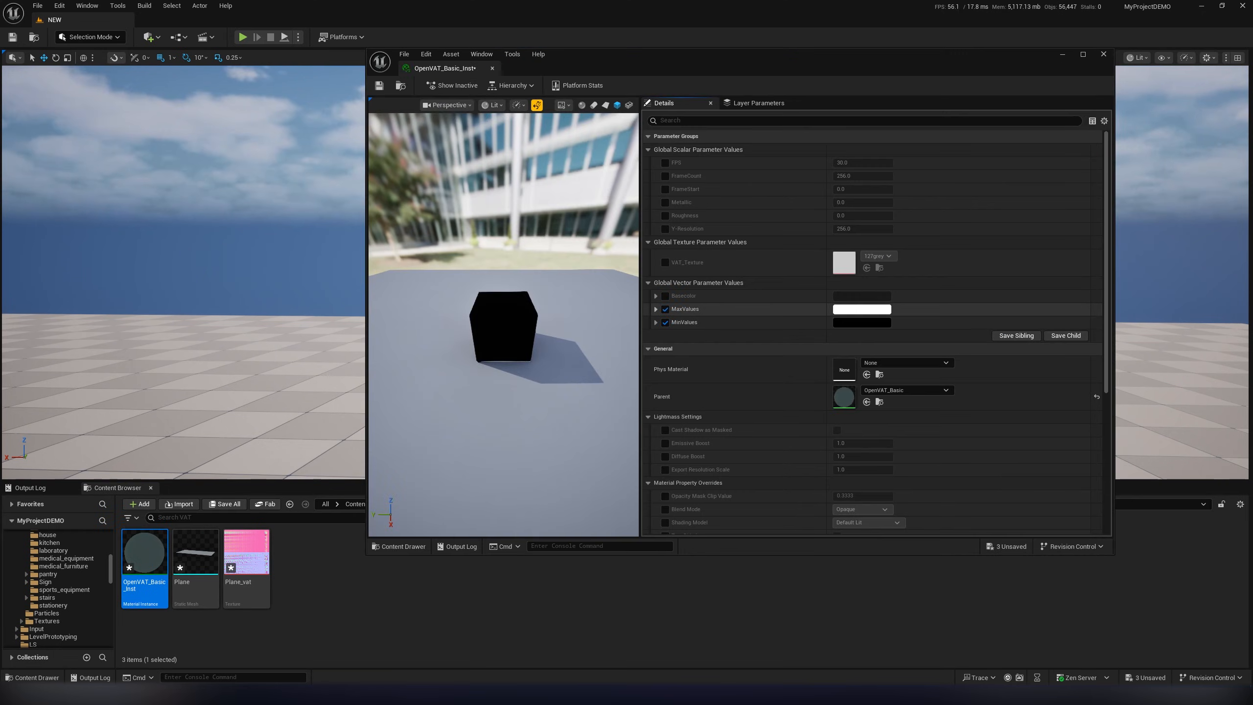
left_click(656, 309)
left_click(656, 375)
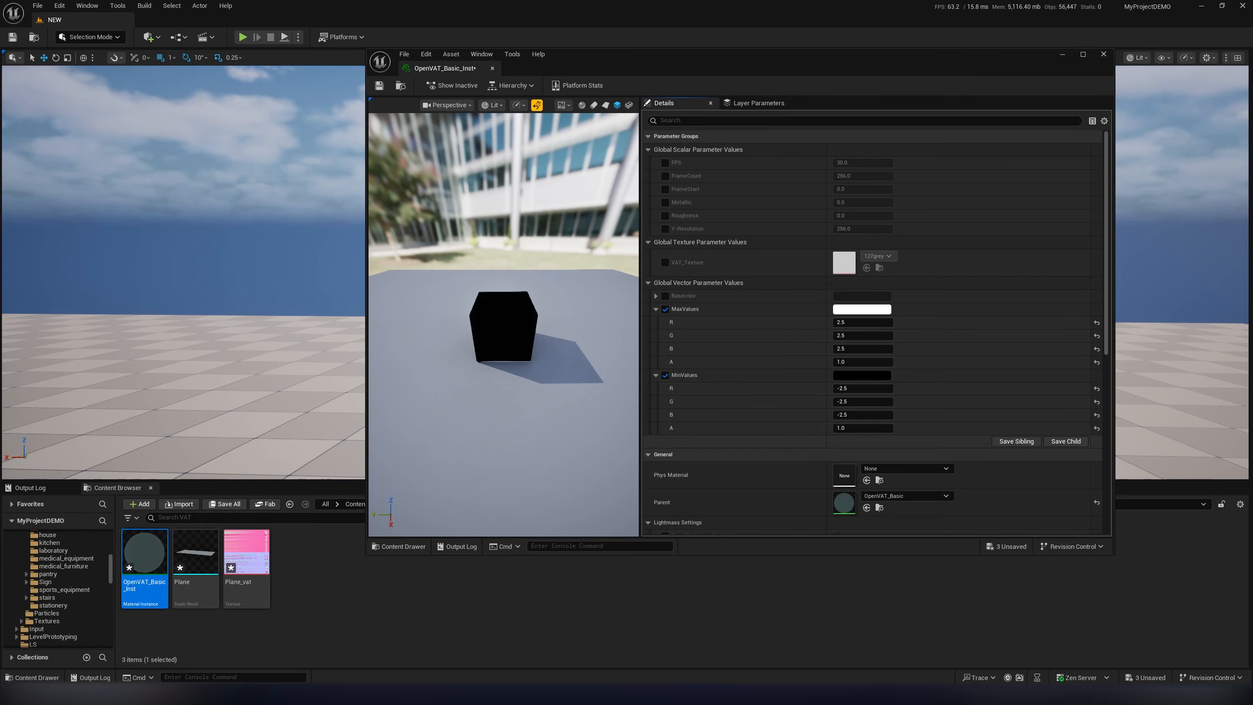
- Set MinValues to R -2.1, G -0.5 and B -1.0, taken from the Min entries in Plane-remap_info.json
key("alt+Tab")
left_click_drag(99, 132, 118, 150)
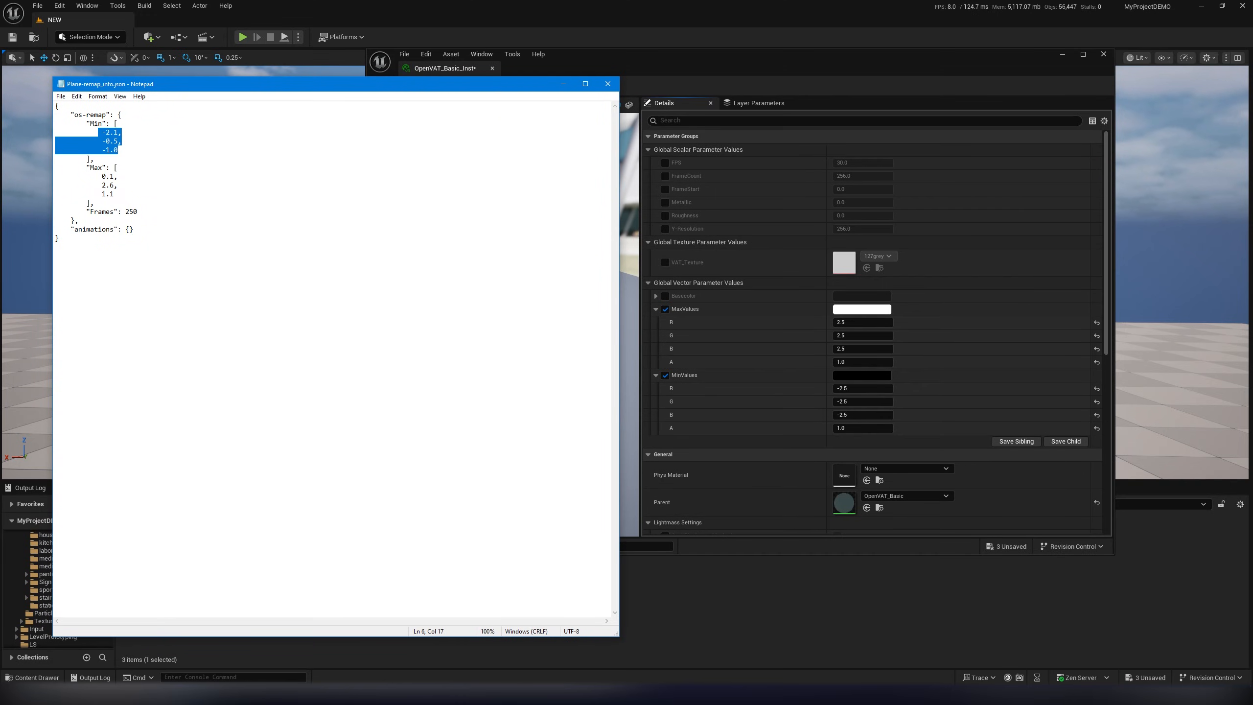
left_click(863, 389)
type("-2.1")
left_click(862, 402)
type("-0.5")
left_click(862, 415)
key("Return")
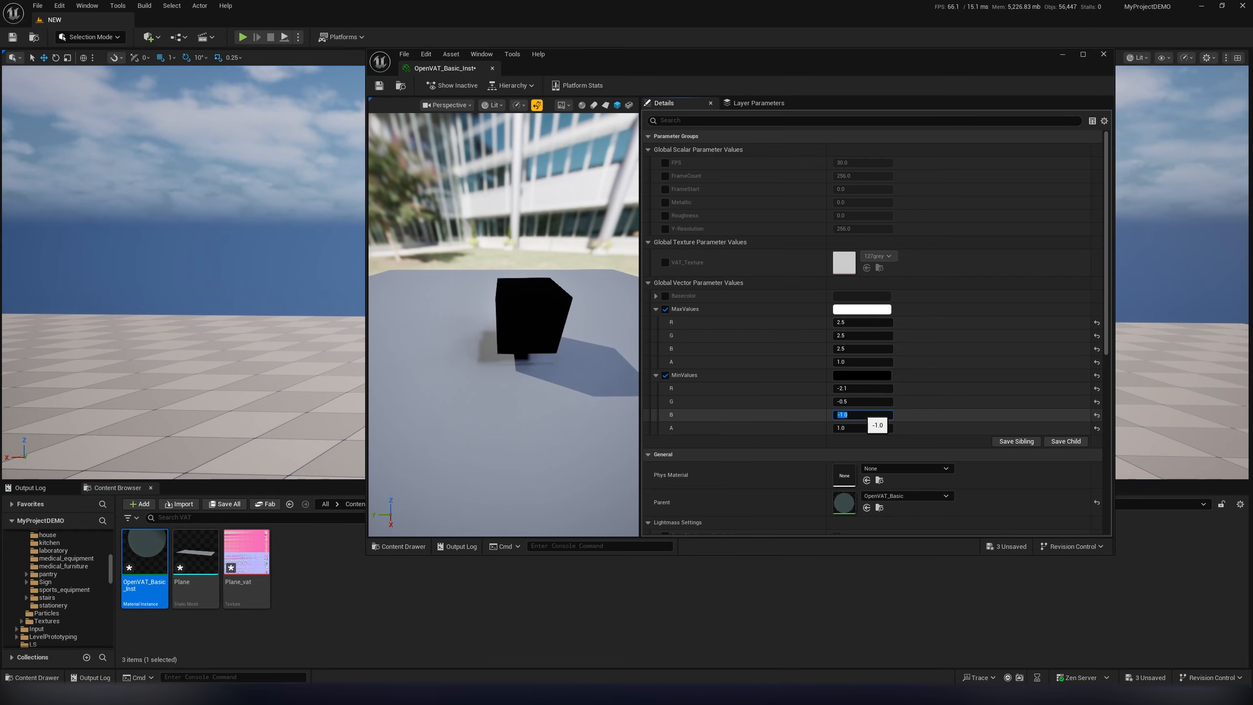
- Set MaxValues to R 0.1, G 2.6 and B 1.1, taken from the Max entries in Plane-remap_info.json
key("alt+Tab")
left_click_drag(101, 176, 114, 194)
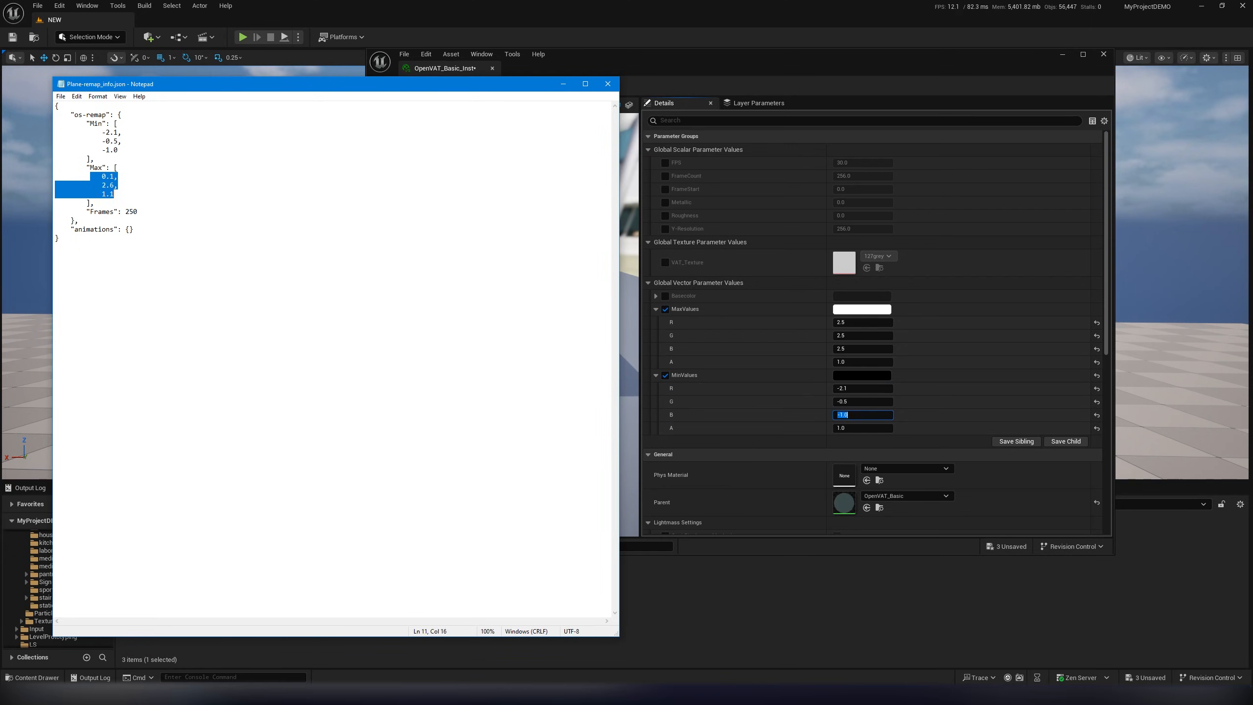
left_click(862, 322)
type(".1")
key("Return")
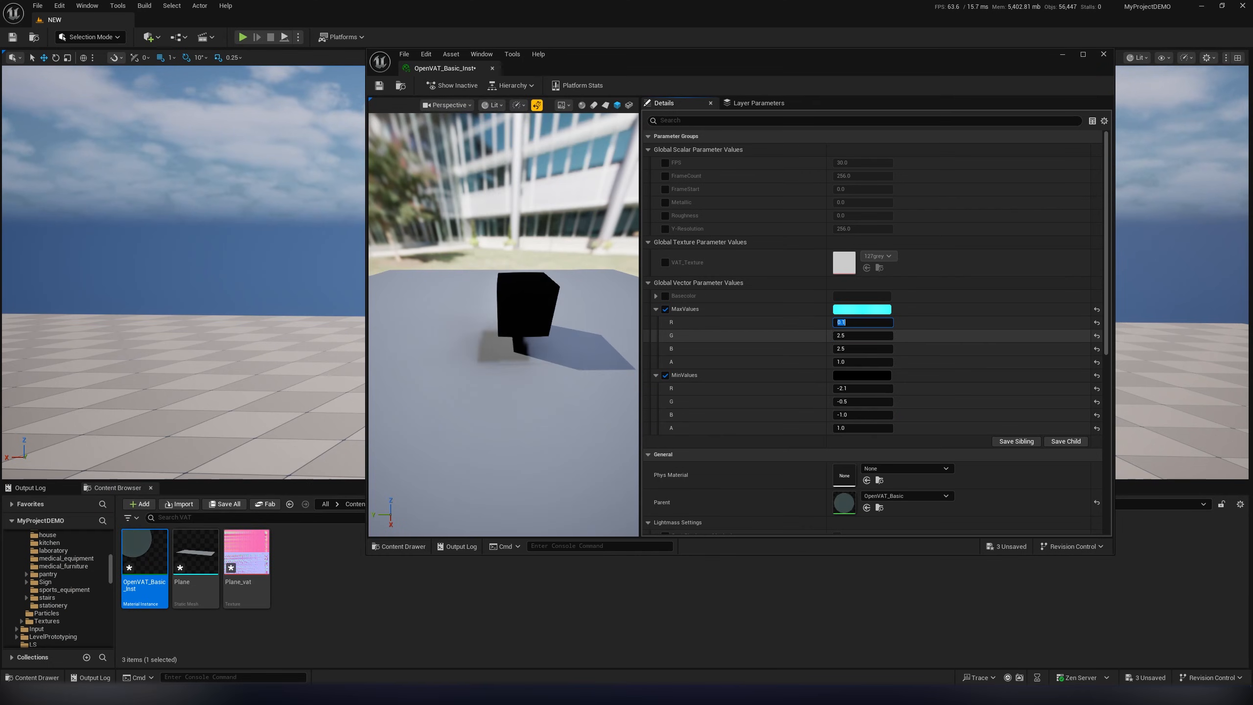
type("2.6")
key("Tab")
type("1.1")
key("Return")
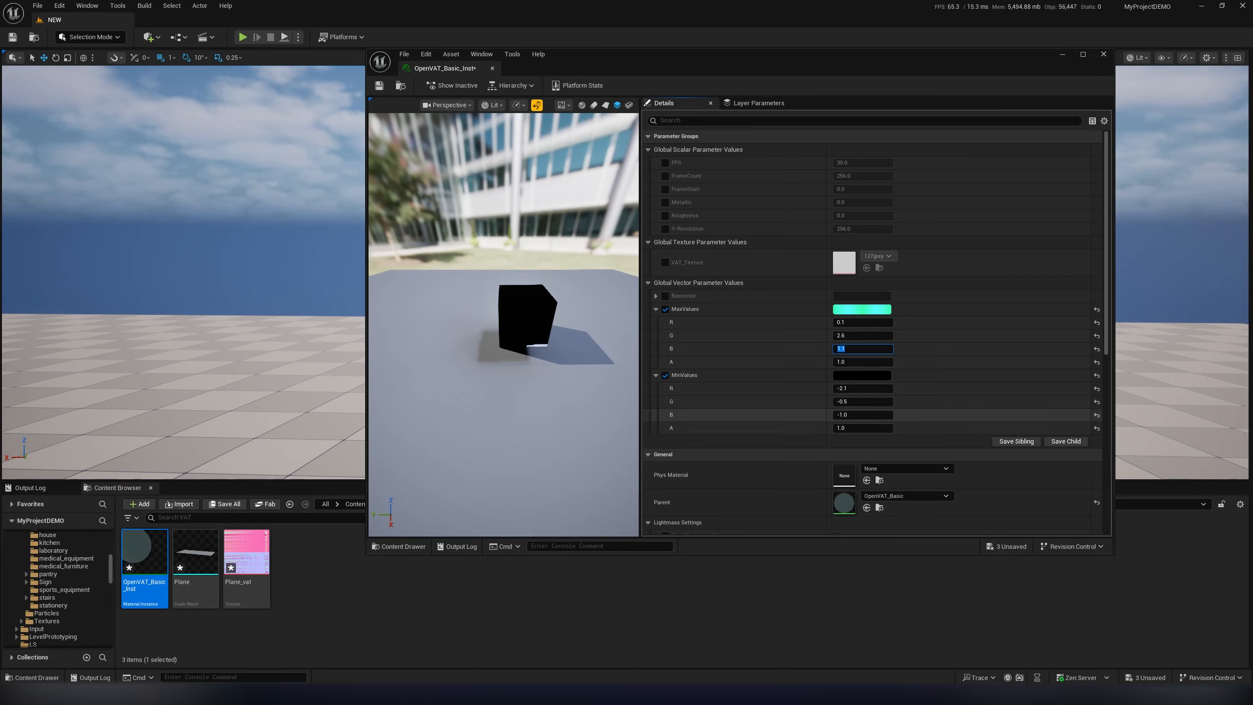
- Enable the VAT_Texture override and assign the Plane_vat texture to it
left_click(665, 262)
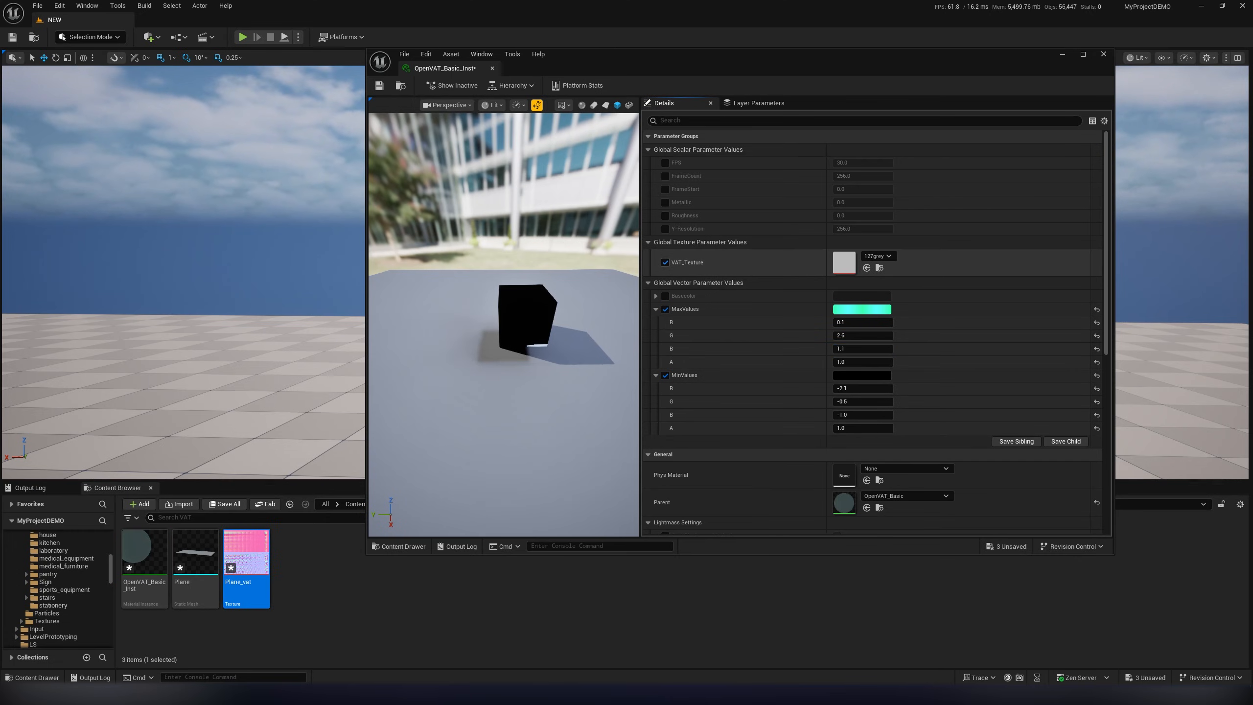
left_click_drag(246, 558, 843, 262)
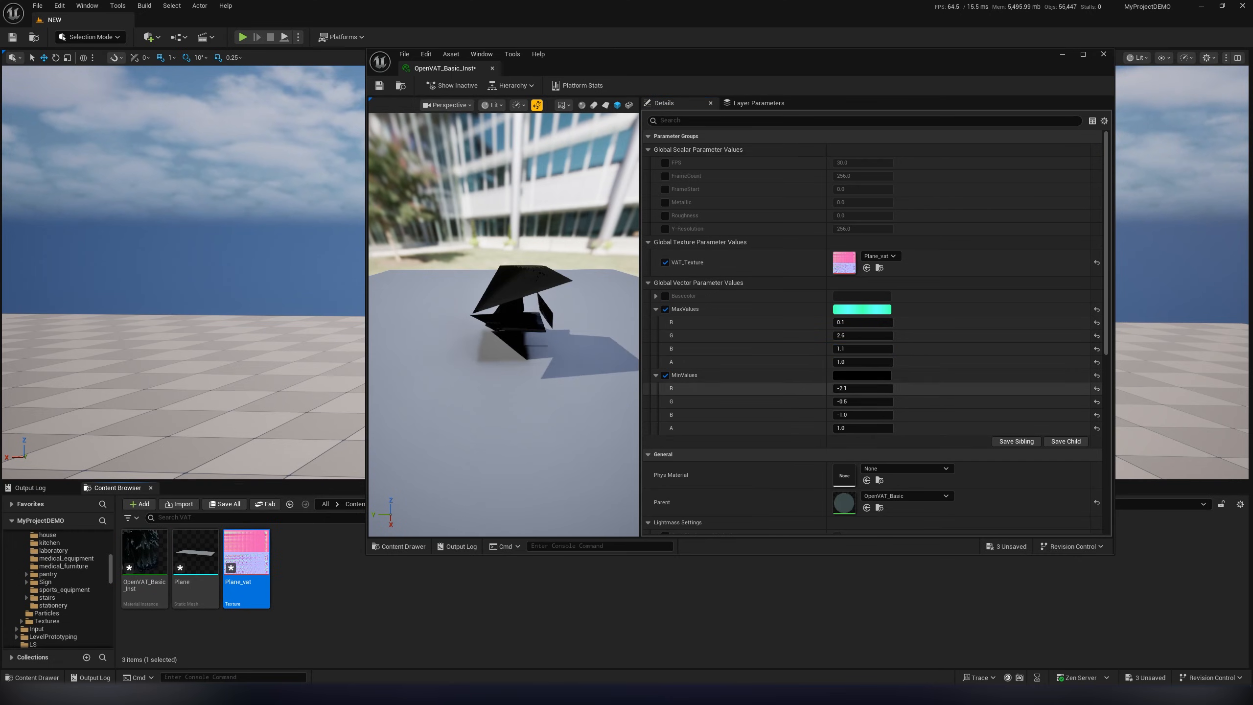
- Set the Plane_vat texture's compression to HDR (RGBA16F, no sRGB) and close its editor
double_click(246, 550)
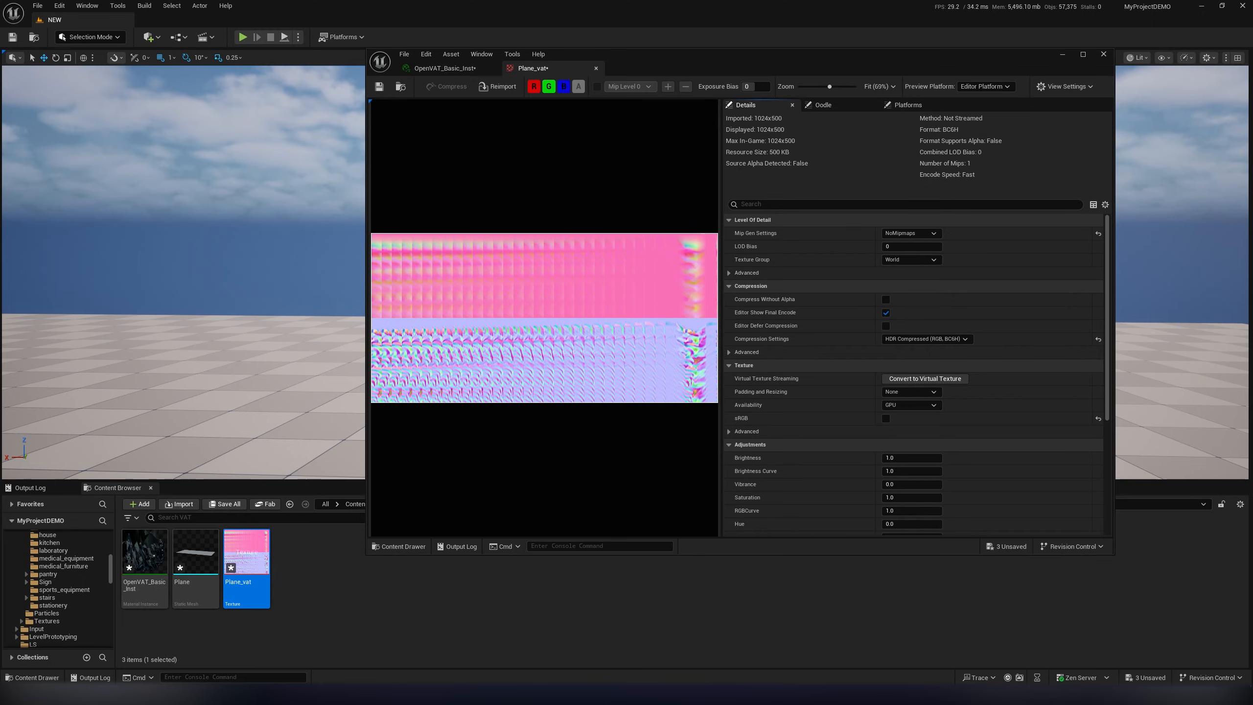
scroll(799, 341, "down", 1)
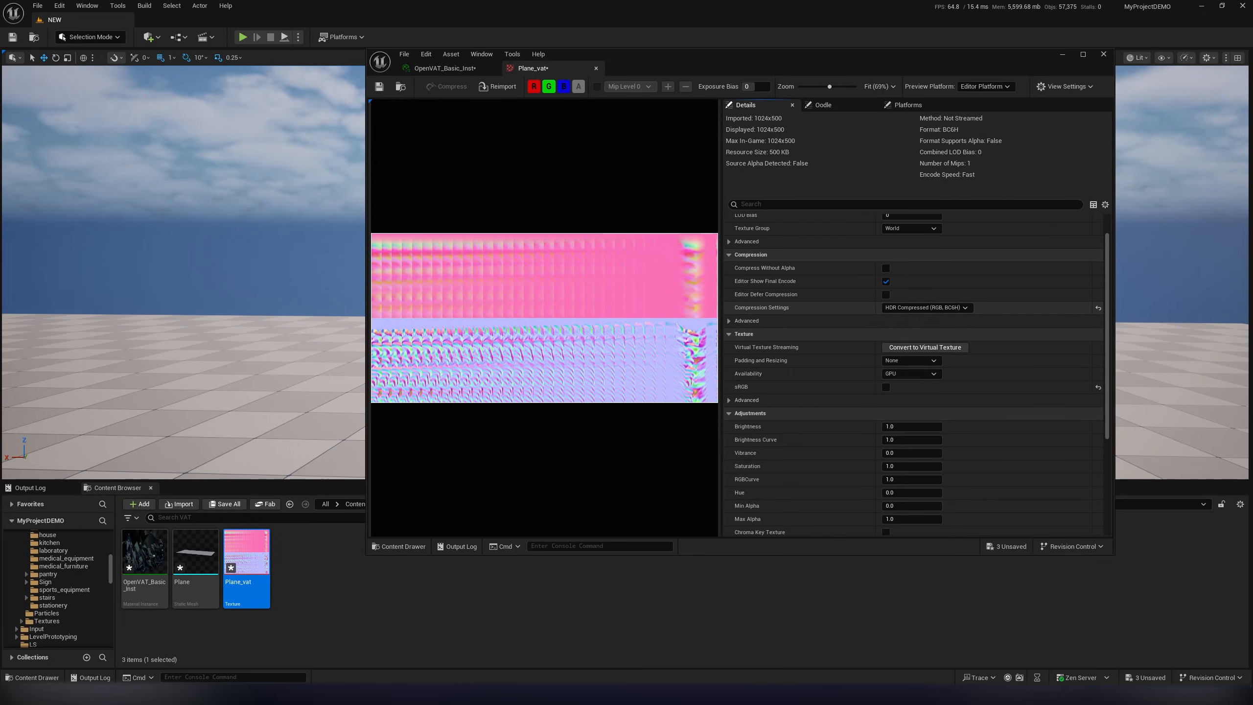
left_click(926, 307)
left_click(918, 373)
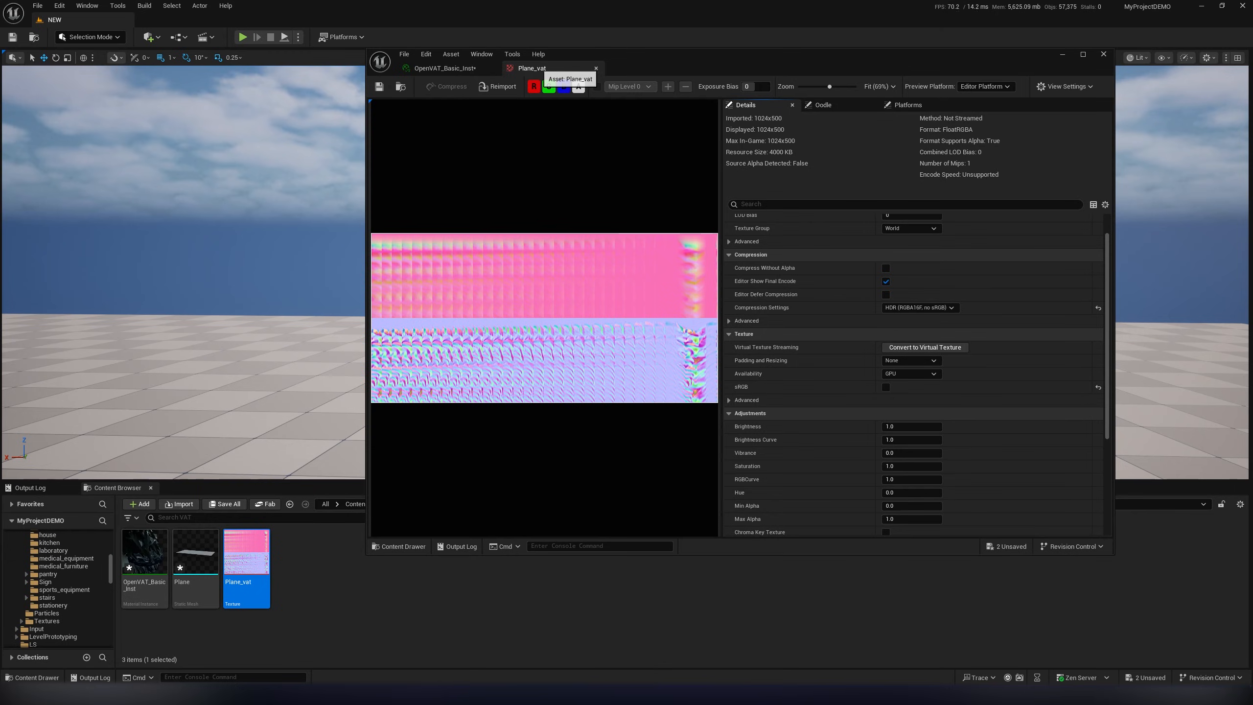
left_click(597, 68)
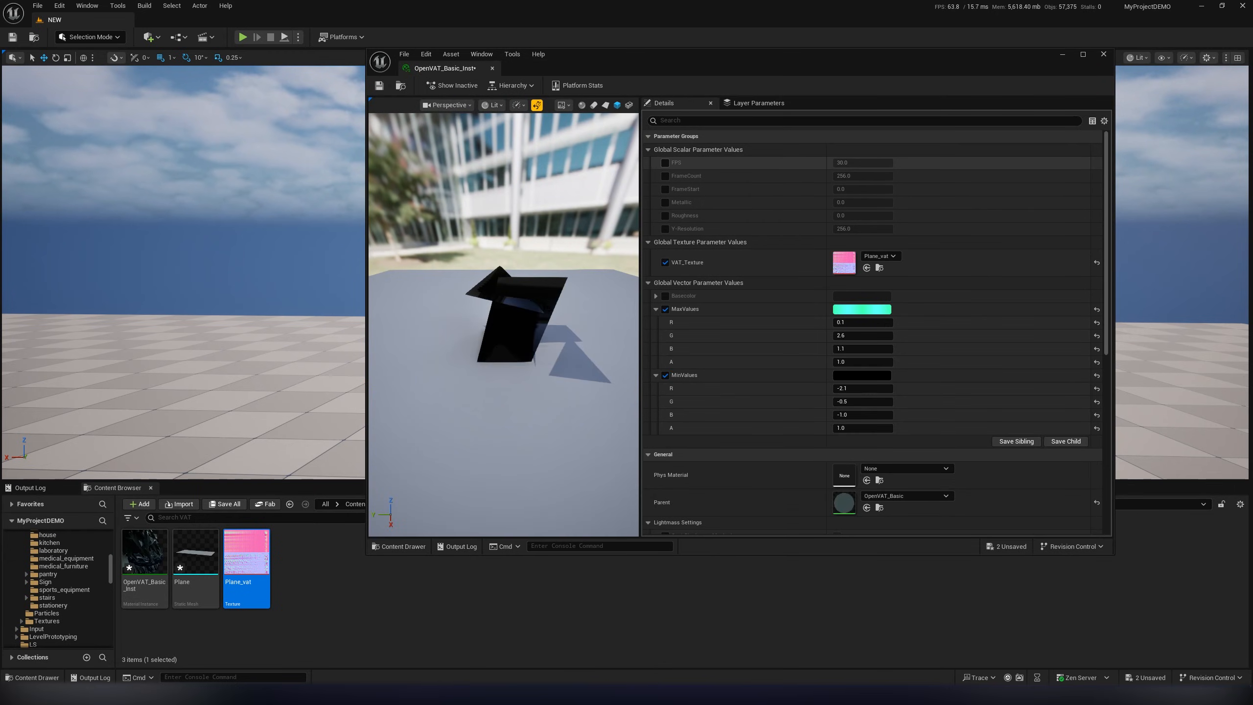
- Enable the FPS and FrameCount overrides in the material instance, setting FPS to 24 and FrameCount to 250
left_click(665, 162)
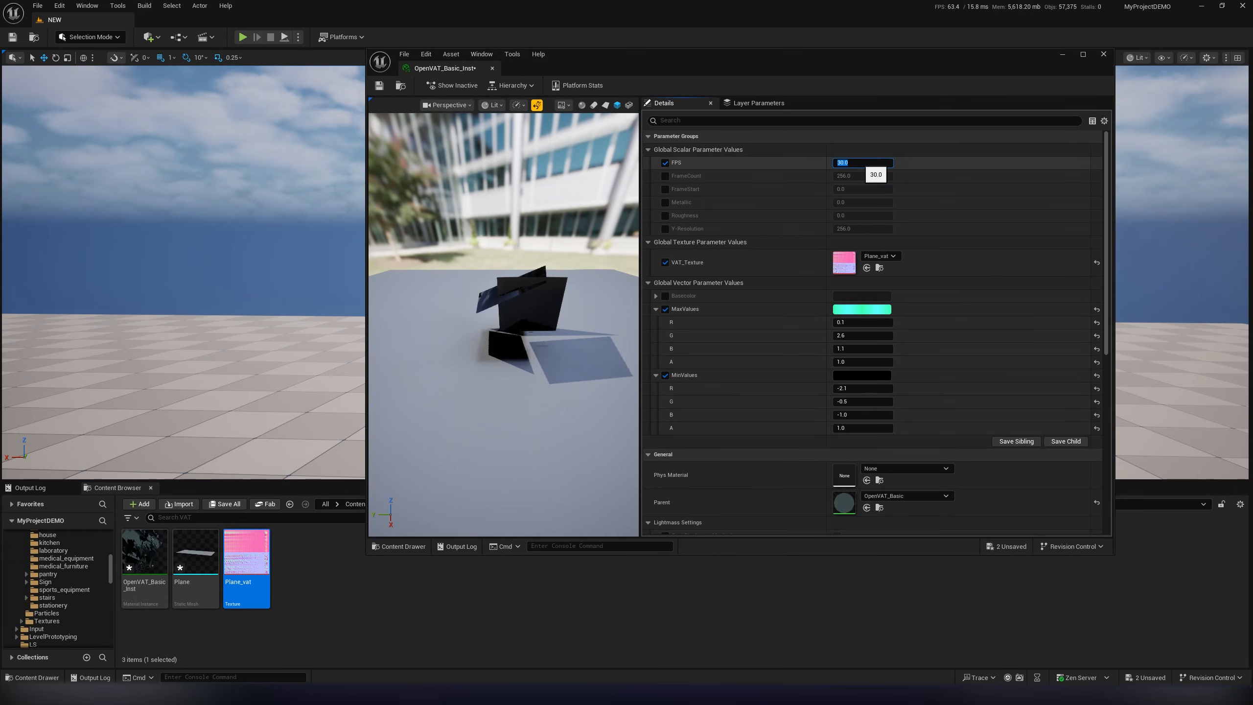
key("Return")
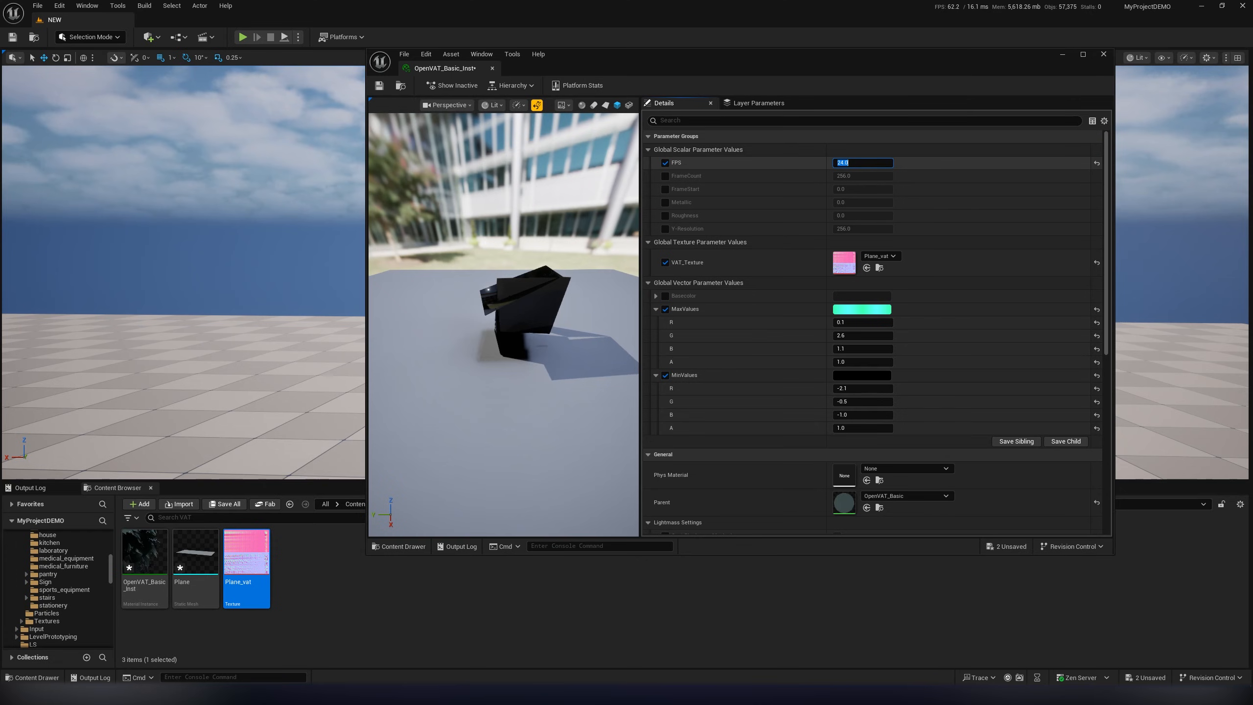
left_click(665, 176)
left_click(877, 176)
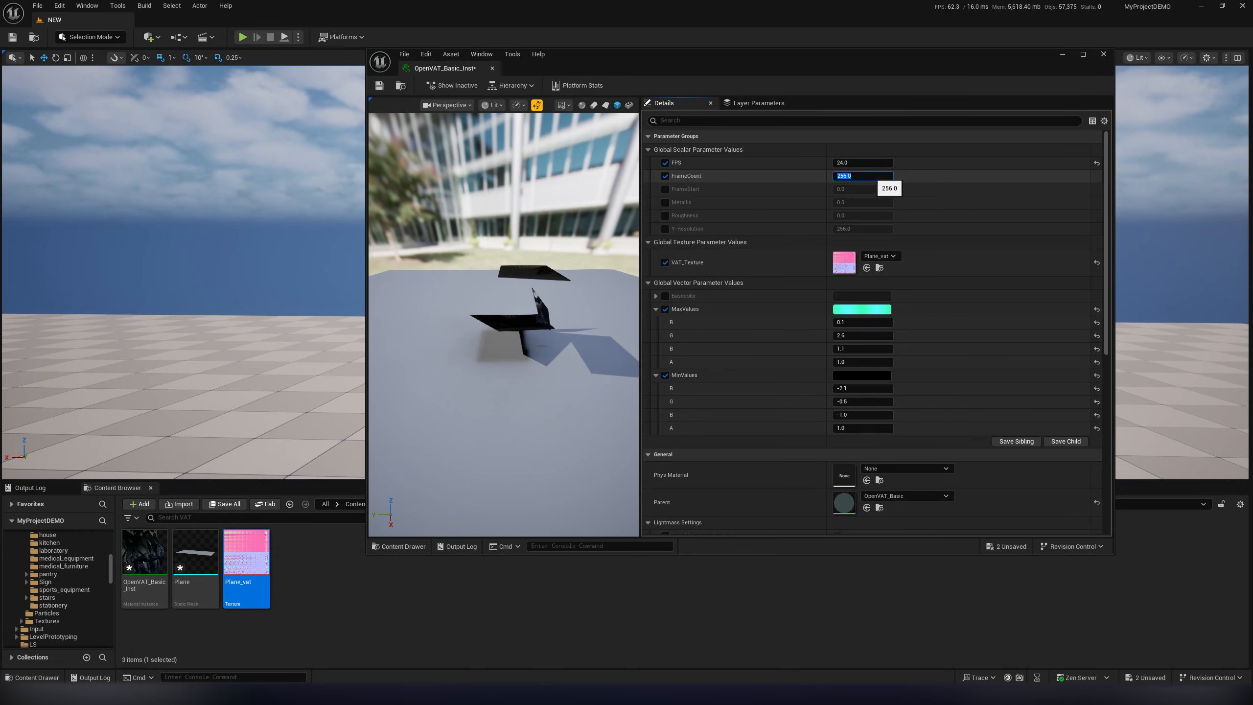
type("250")
key("Return")
- Enable the Y-Resolution override in the material instance and set it to 500, after checking the Plane_vat texture's height
left_click(665, 229)
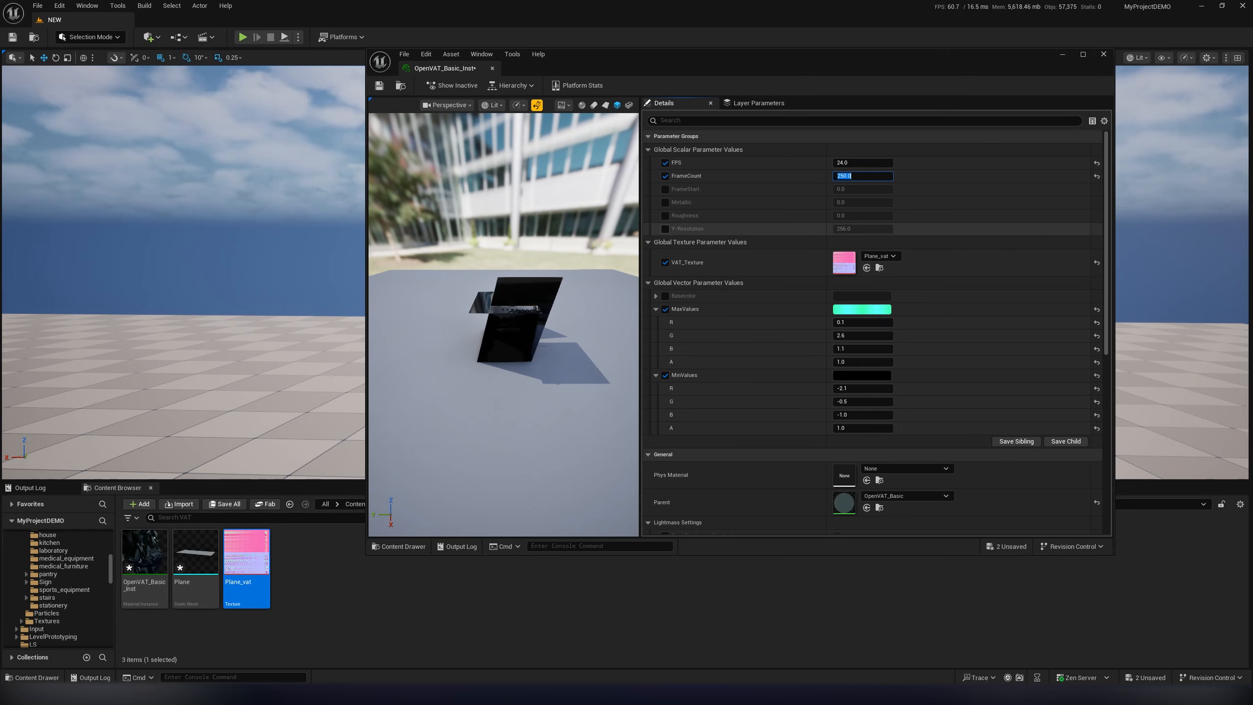
double_click(246, 550)
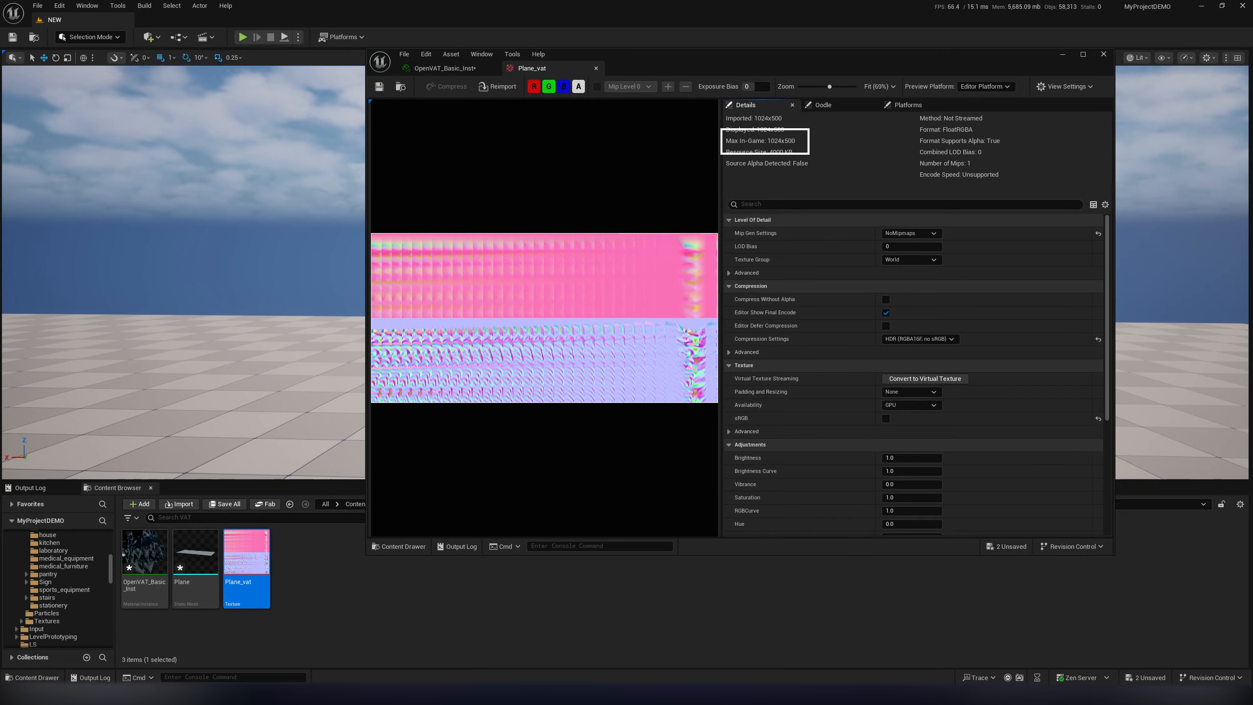
left_click(596, 68)
left_click(860, 229)
type("500")
key("Return")
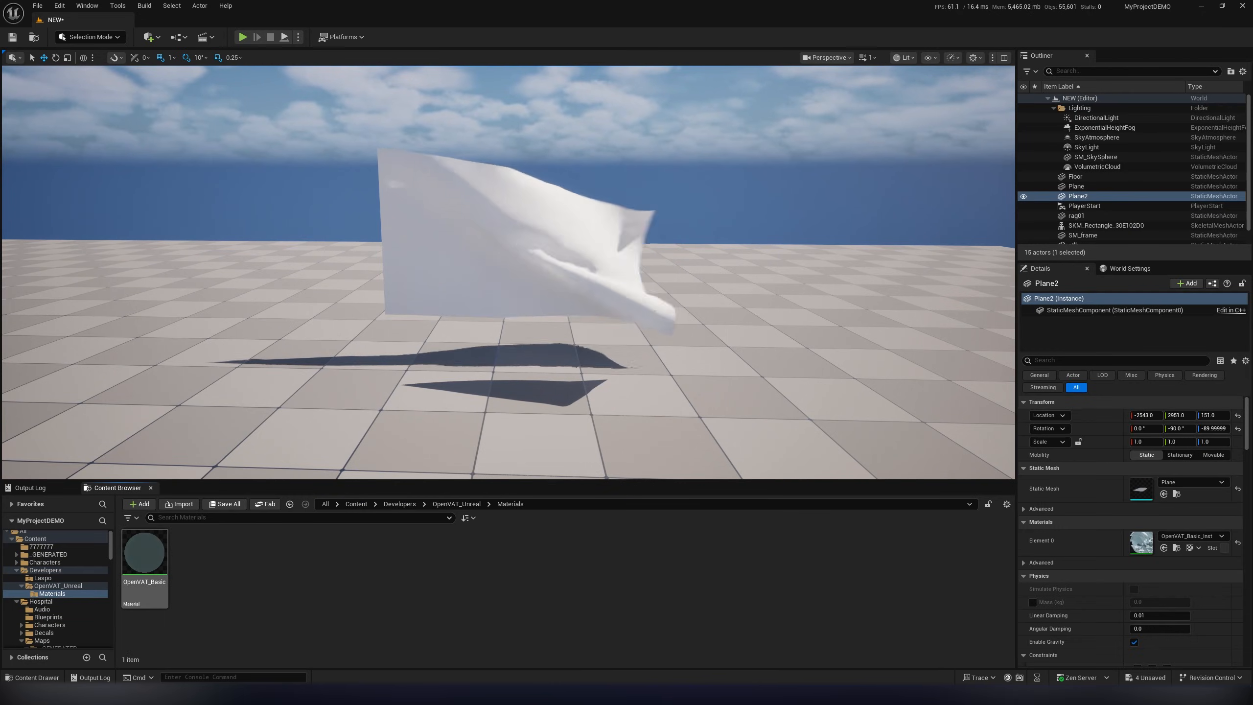
- Open the OpenVAT_Basic material, examine its node graph and close the editor
double_click(145, 553)
right_click_drag(641, 323, 869, 329)
right_click_drag(681, 328, 703, 214)
right_click_drag(886, 362, 605, 433)
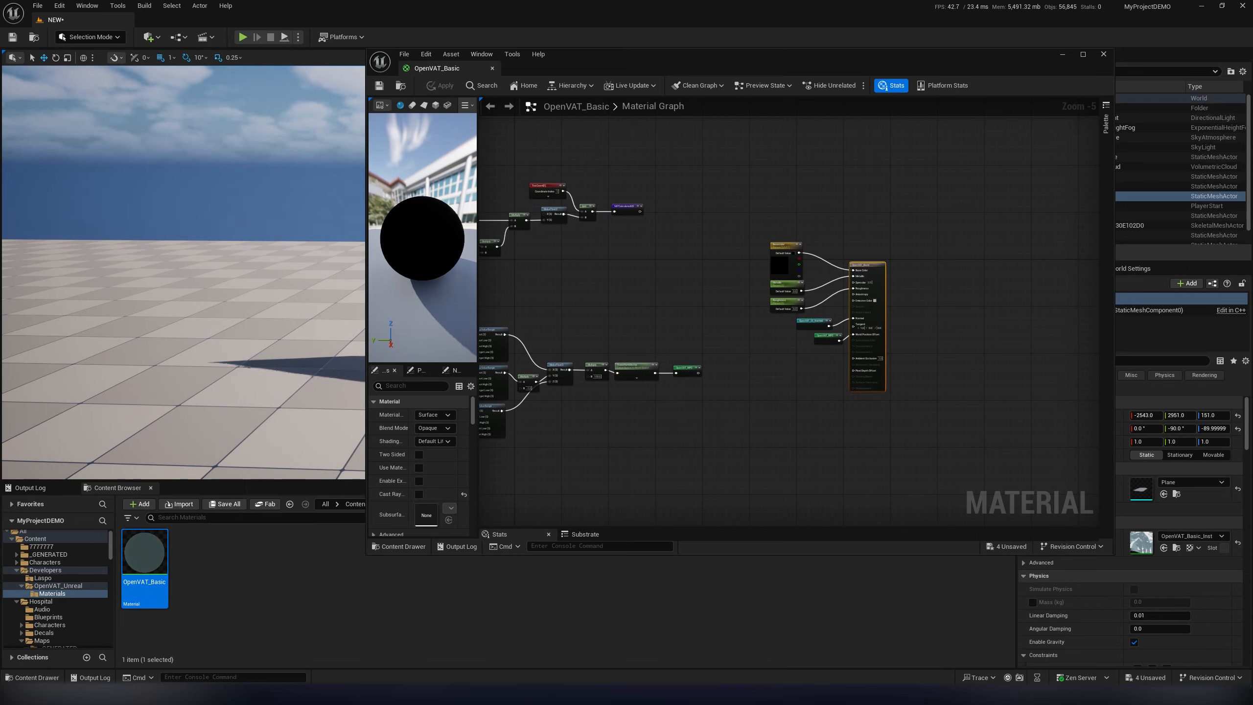
left_click(1104, 54)
- Switch the viewport to the Shader Complexity view mode
left_click(903, 57)
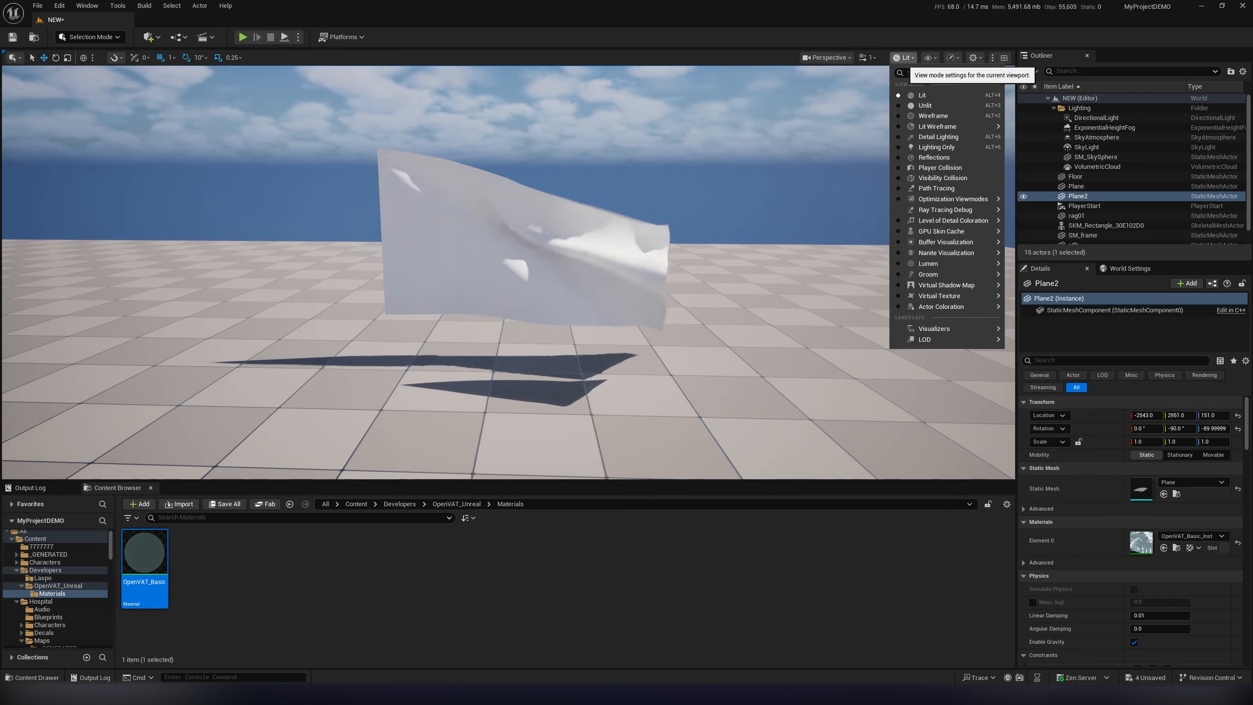
mouse_move(952, 199)
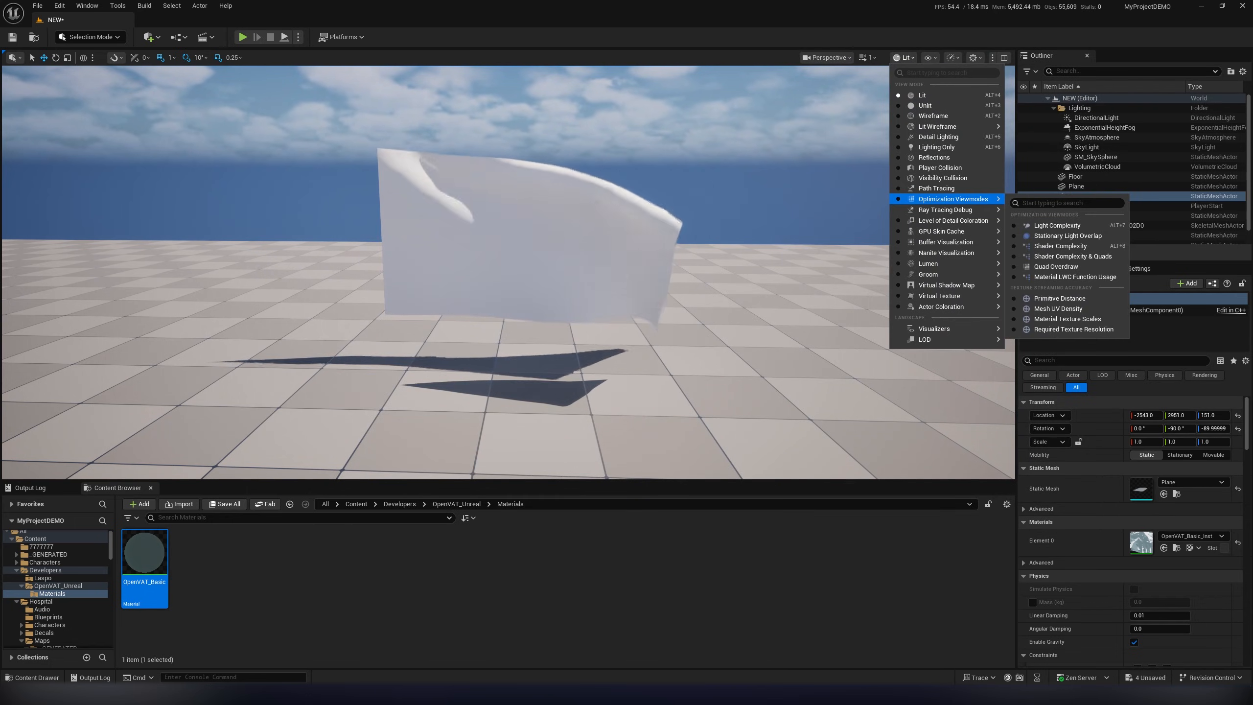
left_click(1061, 246)
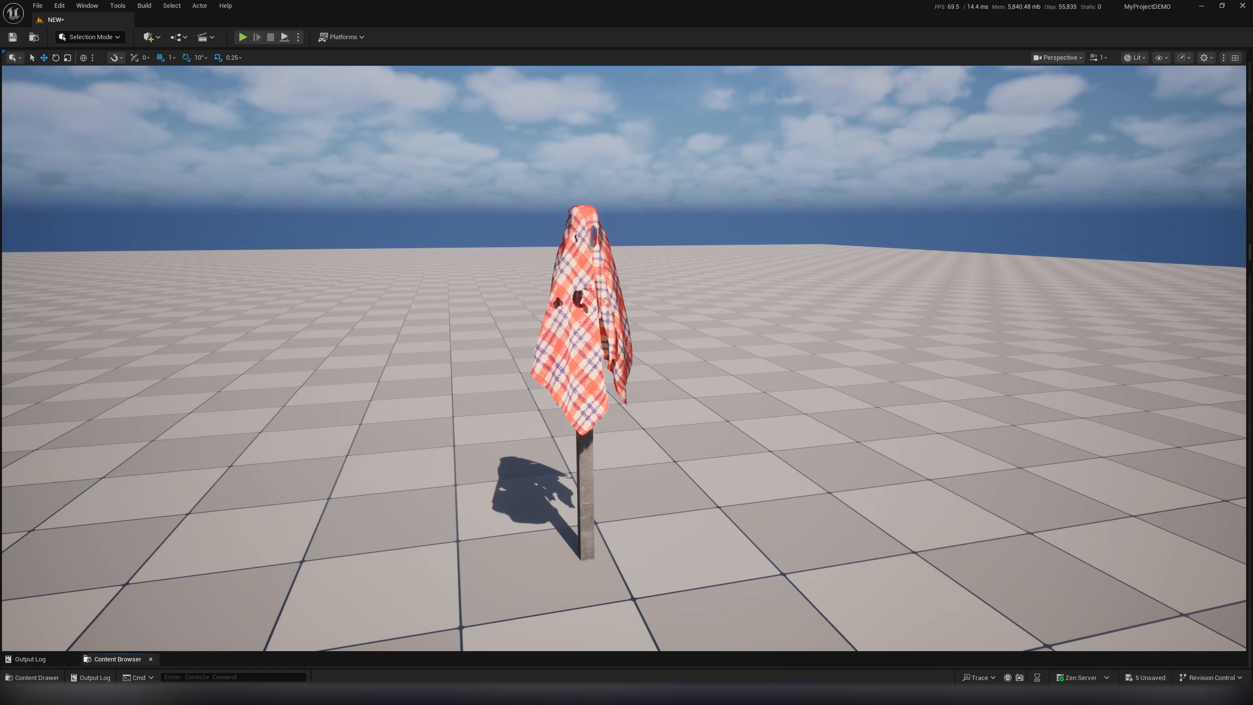
- Open the WOP material from the WOP folder in a maximised material editor
left_click_drag(276, 652, 276, 458)
double_click(198, 528)
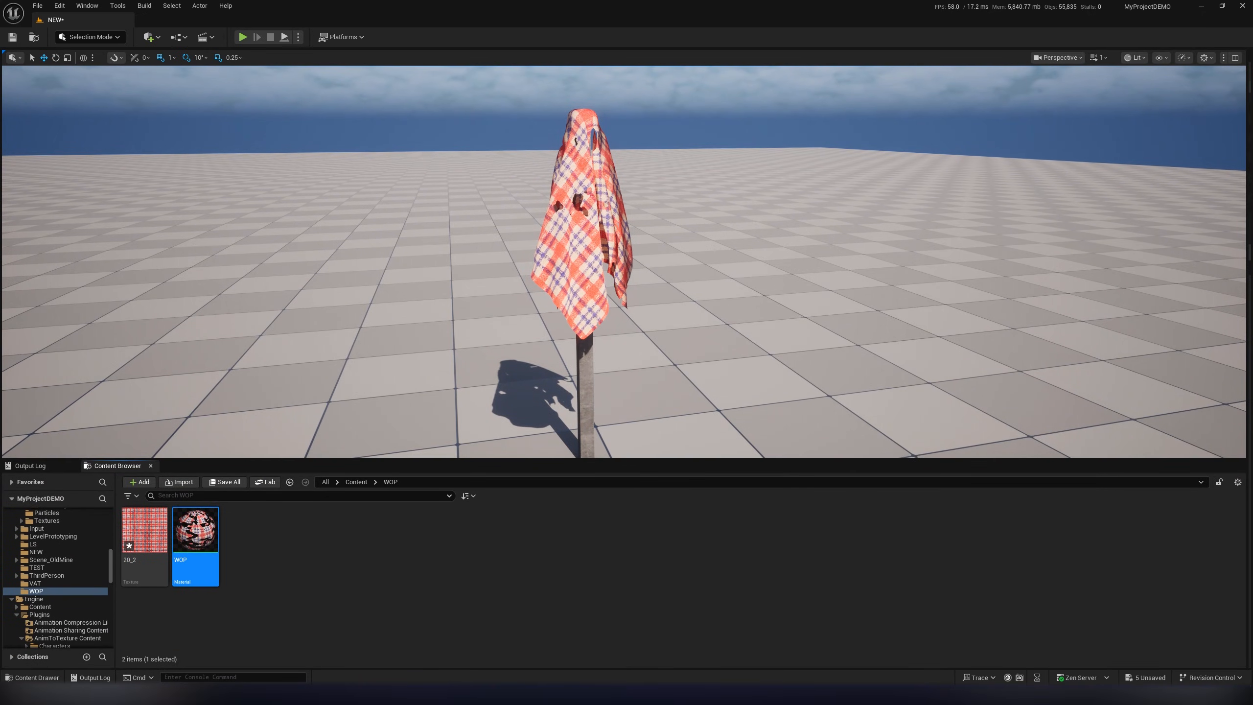
left_click(1083, 54)
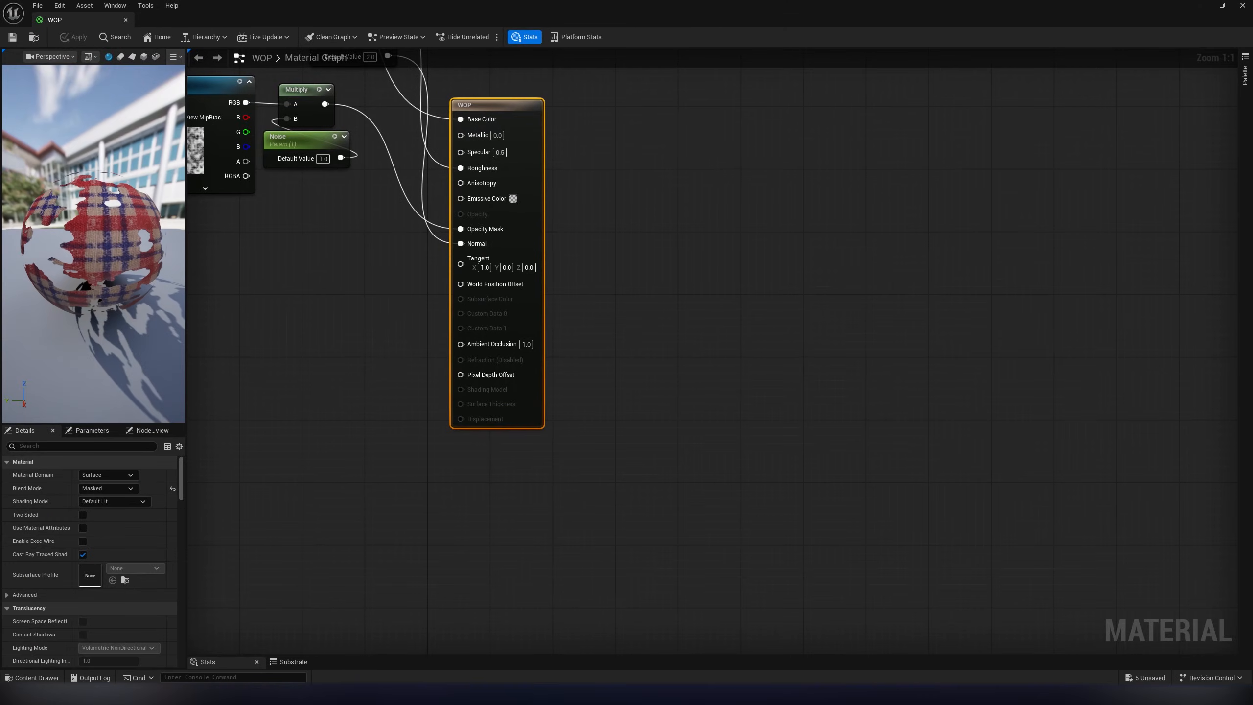
scroll(710, 315, "down", 3)
right_click_drag(392, 255, 715, 352)
scroll(716, 352, "down", 2)
right_click_drag(636, 410, 772, 350)
right_click_drag(595, 297, 619, 356)
scroll(608, 337, "up", 2)
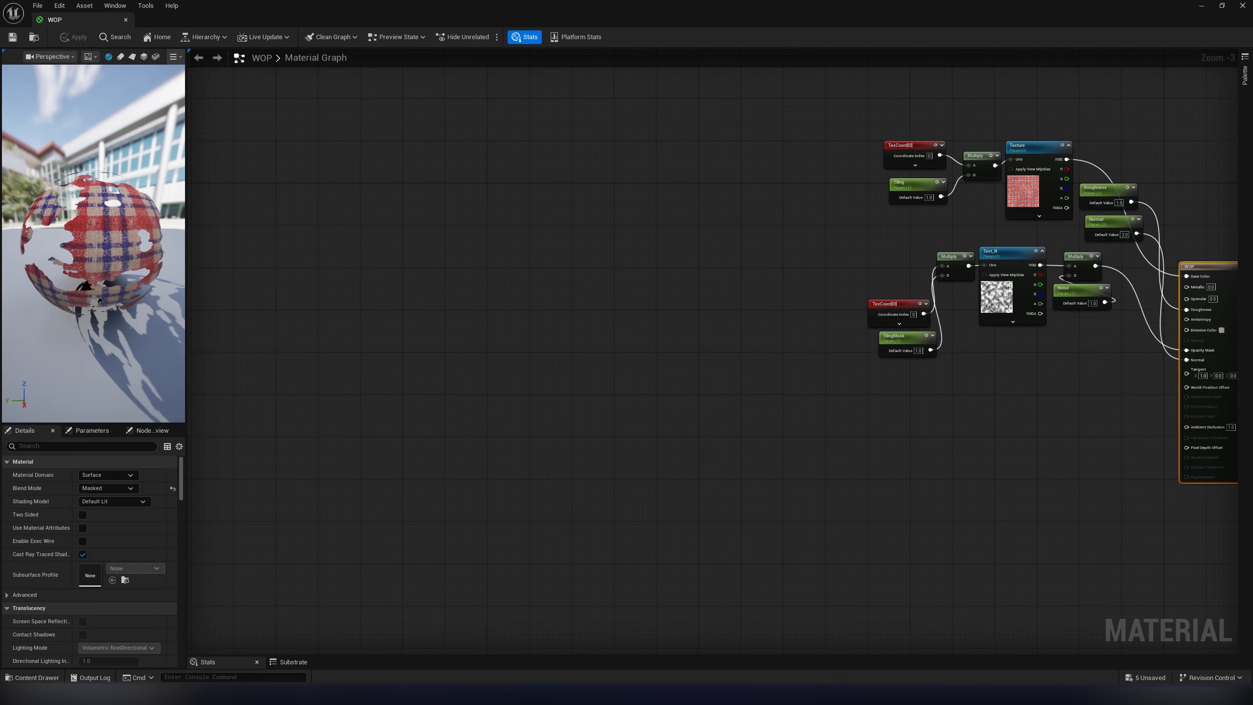
- Add a Named Reroute Declaration node in the empty graph area, name it Speed and give it a teal node colour
right_click(564, 386)
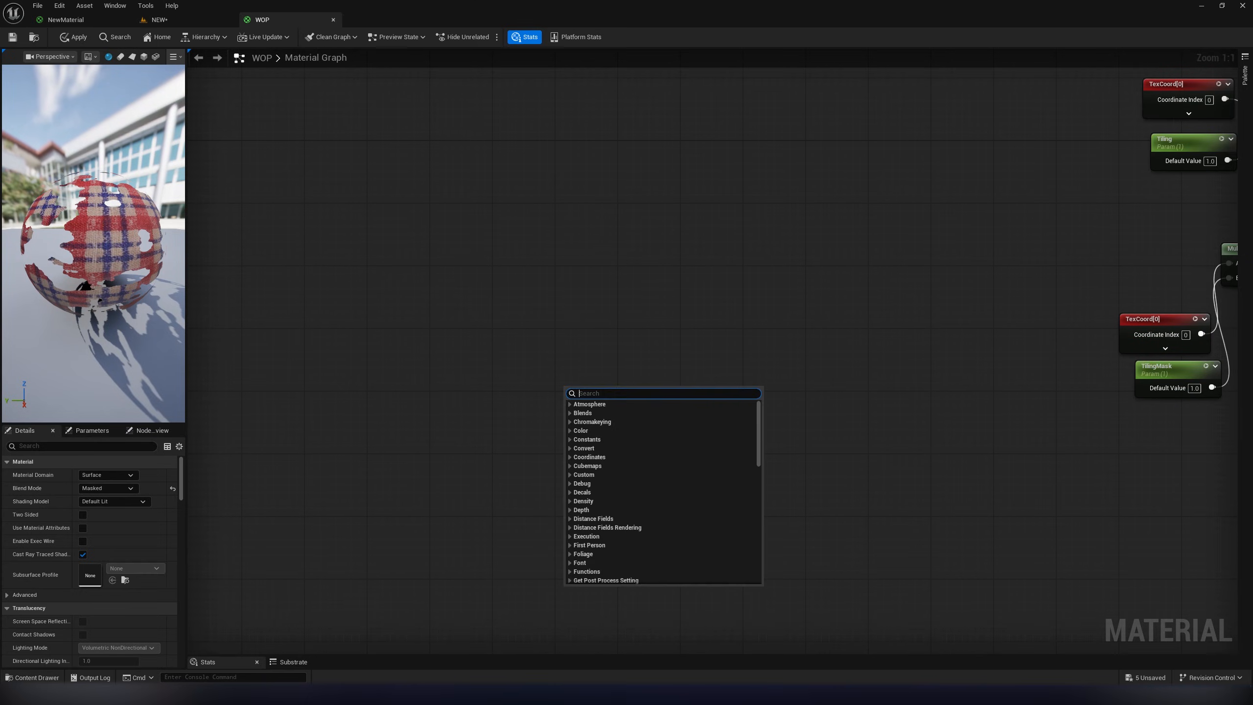
type("rero")
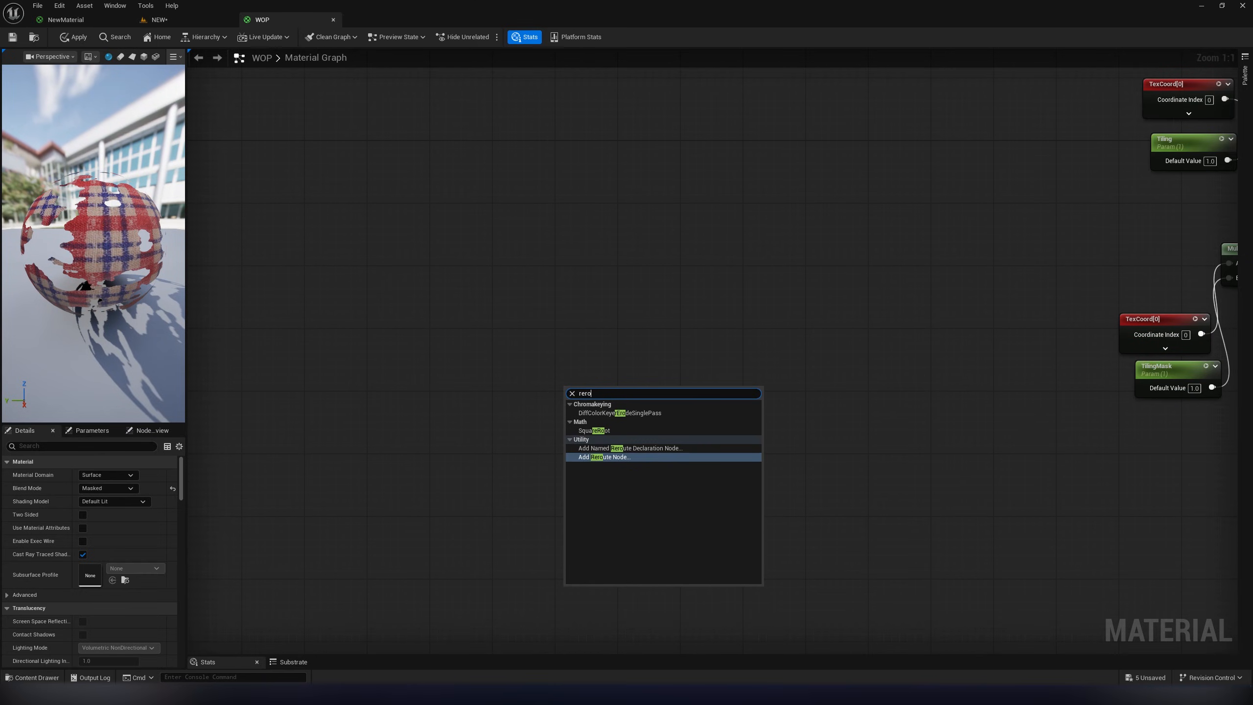
left_click(617, 449)
left_click(612, 447)
left_click(588, 401)
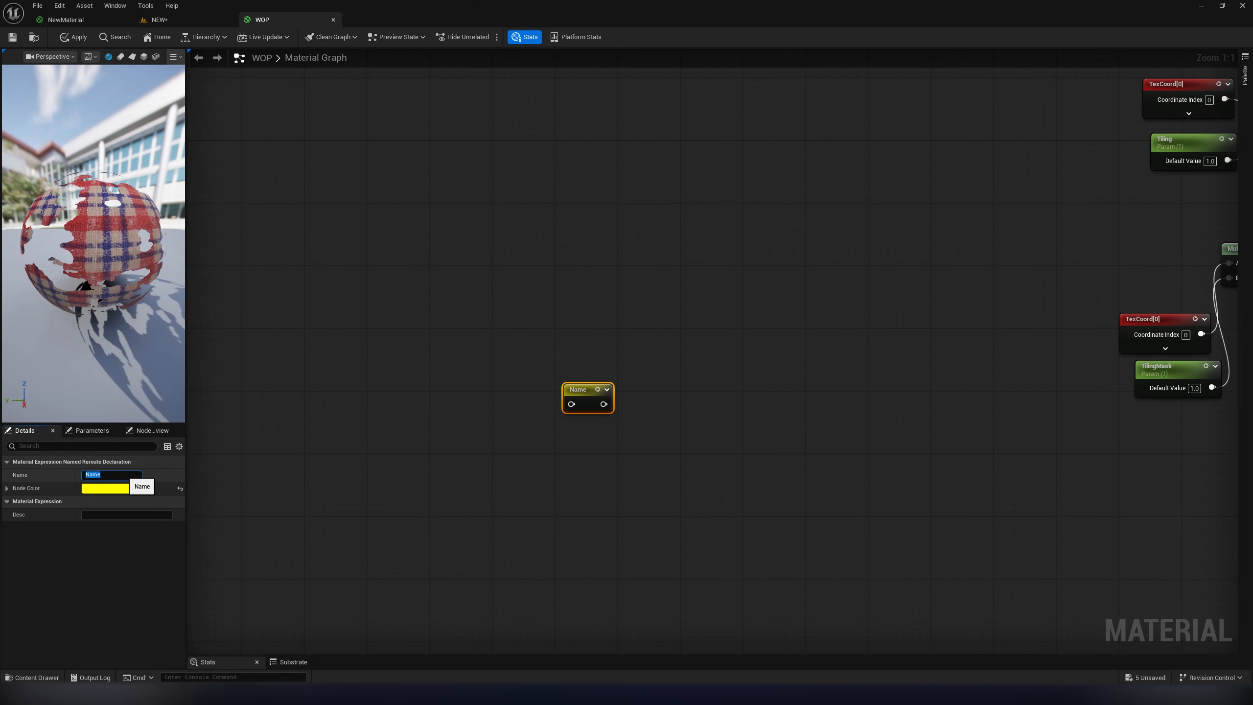
left_click(118, 488)
left_click_drag(159, 489, 121, 477)
left_click(424, 474)
- Add a Time node, a Multiply node and a scalar parameter named Speed before the Speed reroute
right_click(356, 341)
type("time")
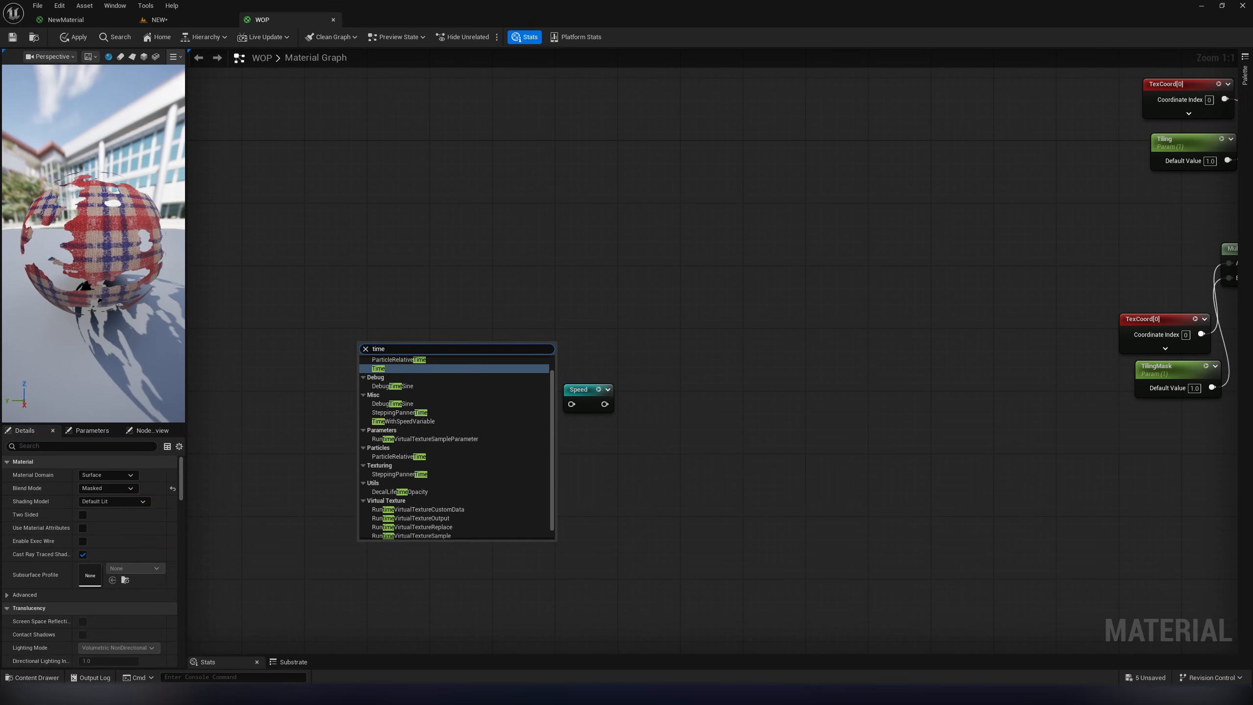
key("Return")
key("m")
left_click(488, 340)
key("s")
left_click(397, 434)
type("Speed")
key("Return")
- Wire Time and the Speed parameter through Multiply into the Speed reroute, with the parameter's default value set to 1
left_click_drag(430, 435, 375, 419)
left_click_drag(414, 442, 493, 374)
left_click_drag(403, 363, 572, 405)
left_click(396, 443)
type("1")
key("Return")
left_click_drag(580, 390, 627, 374)
right_click_drag(616, 288, 569, 412)
left_click(569, 411)
- Add a second Named Reroute Declaration node above the Time network and name it Coord
right_click_drag(600, 277, 587, 353)
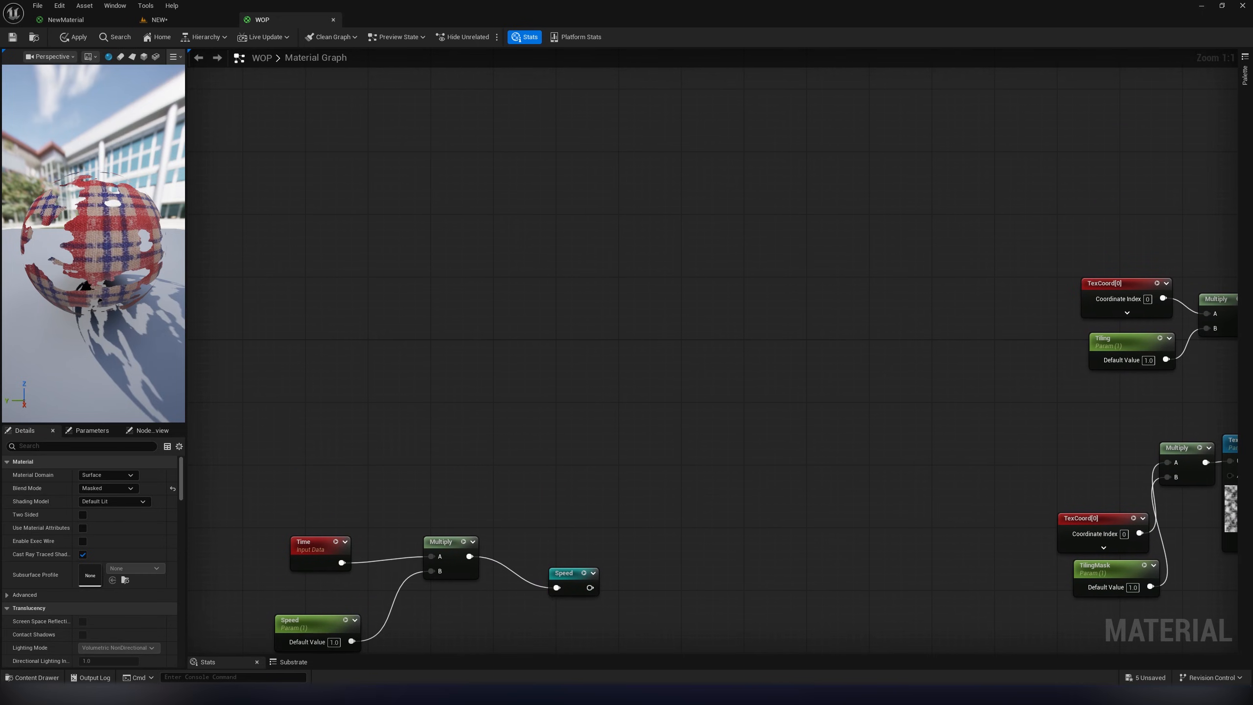
right_click(586, 354)
type("rero")
key("Up")
key("Return")
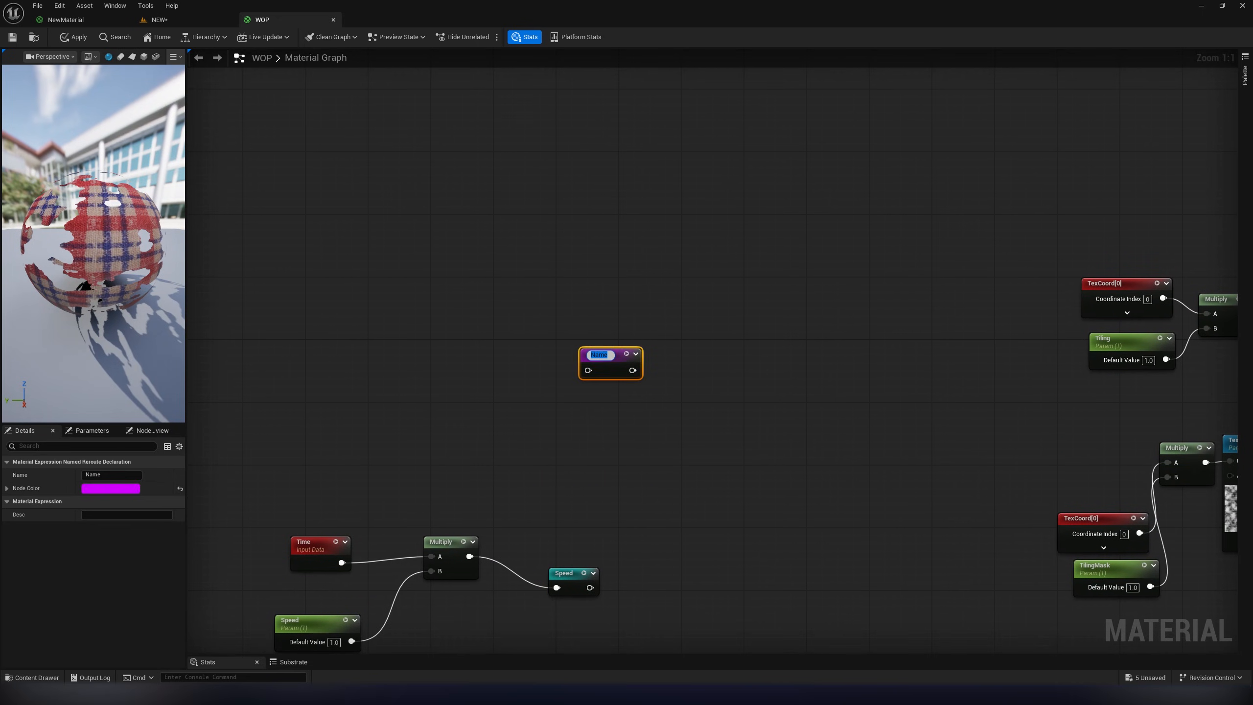
left_click(340, 280)
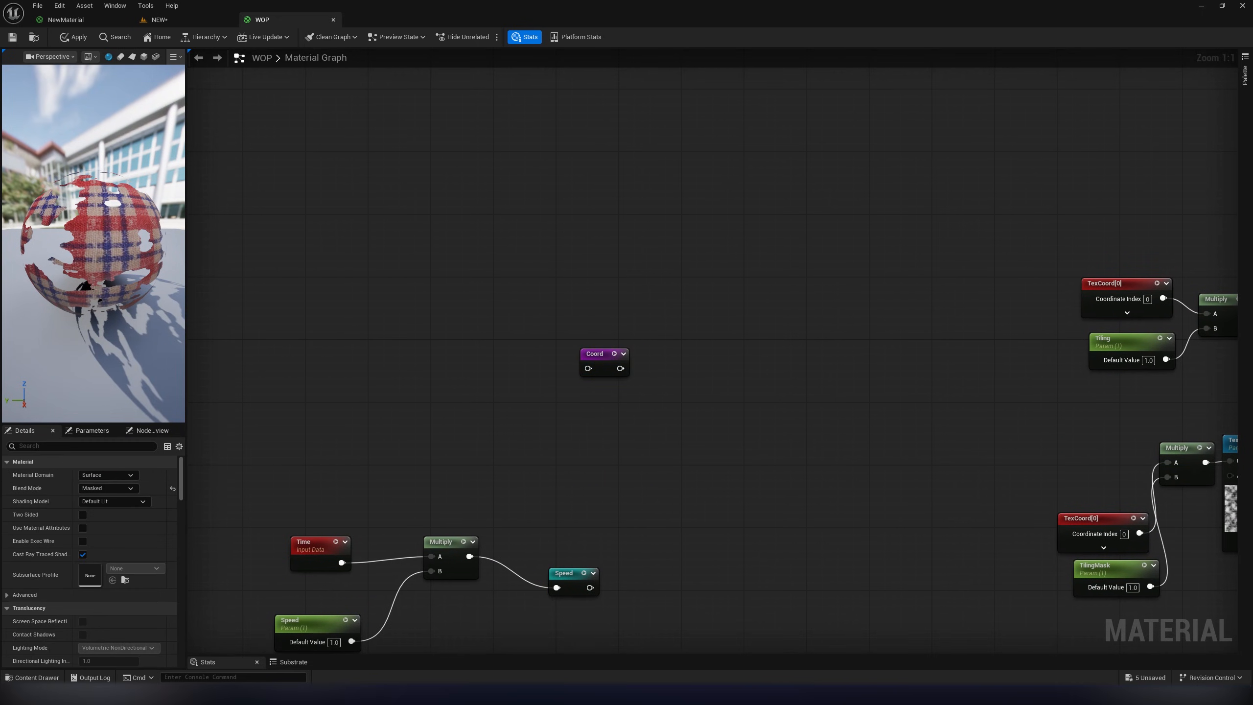
- Add a BoundingBoxBased_0-1_UVW node and chain its RGB output through a 1-x node into a Mask node
right_click(339, 279)
type("bound")
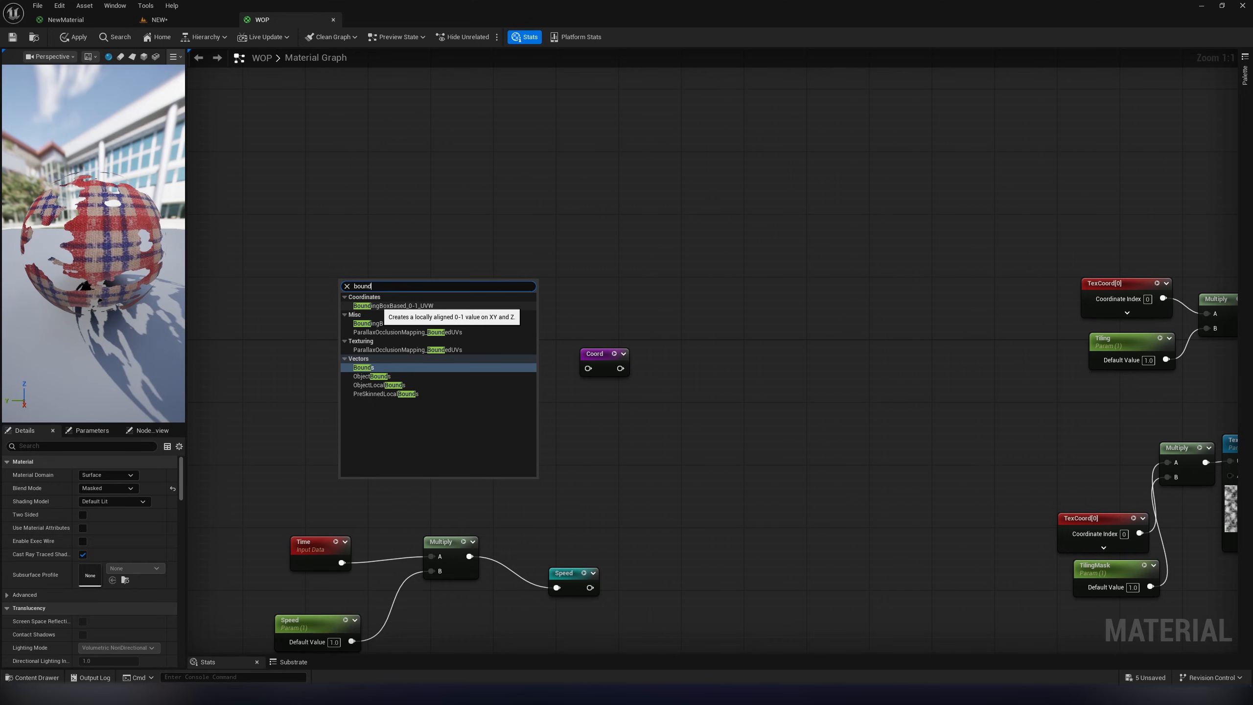
left_click(385, 305)
left_click_drag(385, 306, 519, 280)
type("1-x")
key("Return")
type("mask")
key("Return")
- Shift the Coord reroute aside and add a Power node with its Base fed by the Mask output
left_click_drag(602, 355, 673, 331)
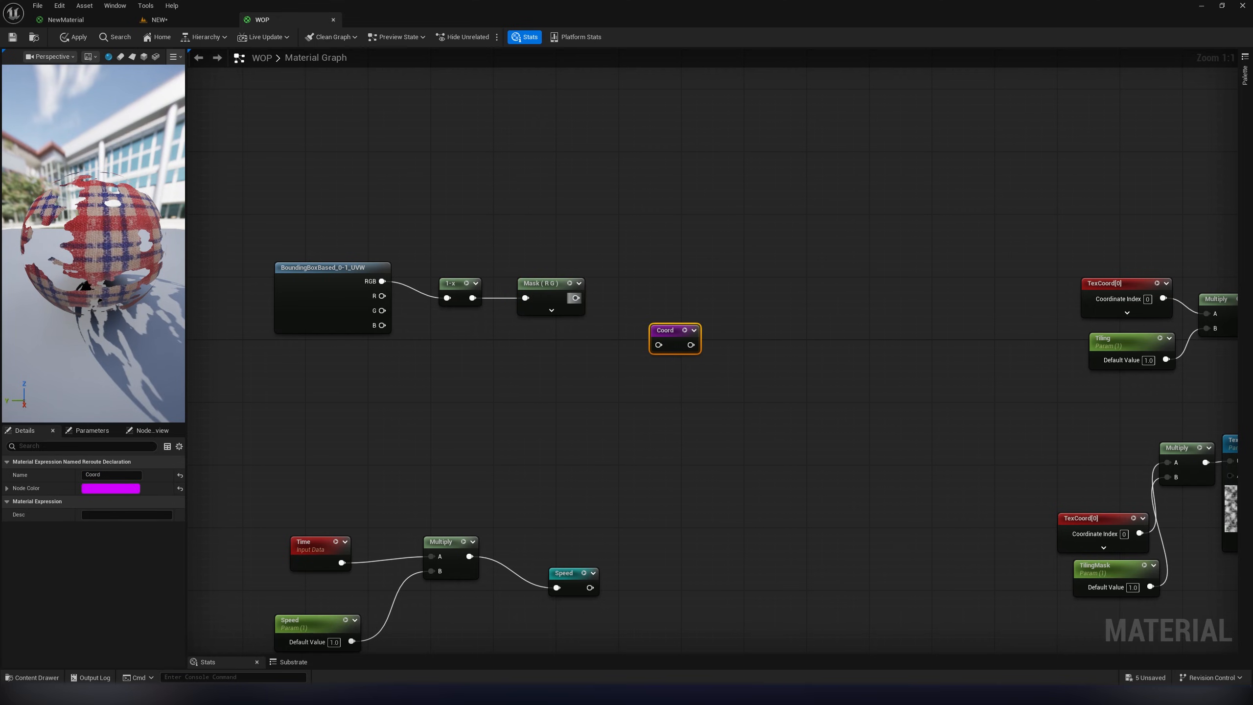
left_click_drag(543, 283, 580, 344)
type("power")
key("Return")
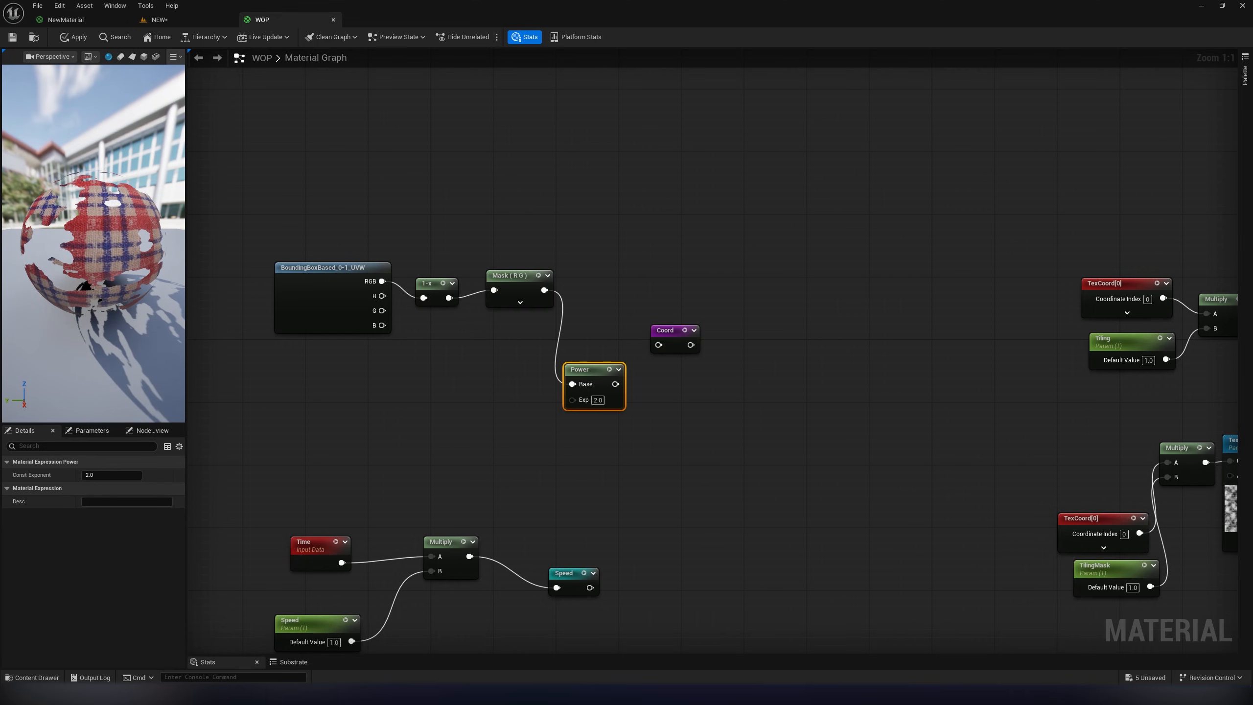
- Add a scalar parameter, wire it into Power's Exp input and connect Power's output to the Coord reroute
key("s")
left_click(411, 431)
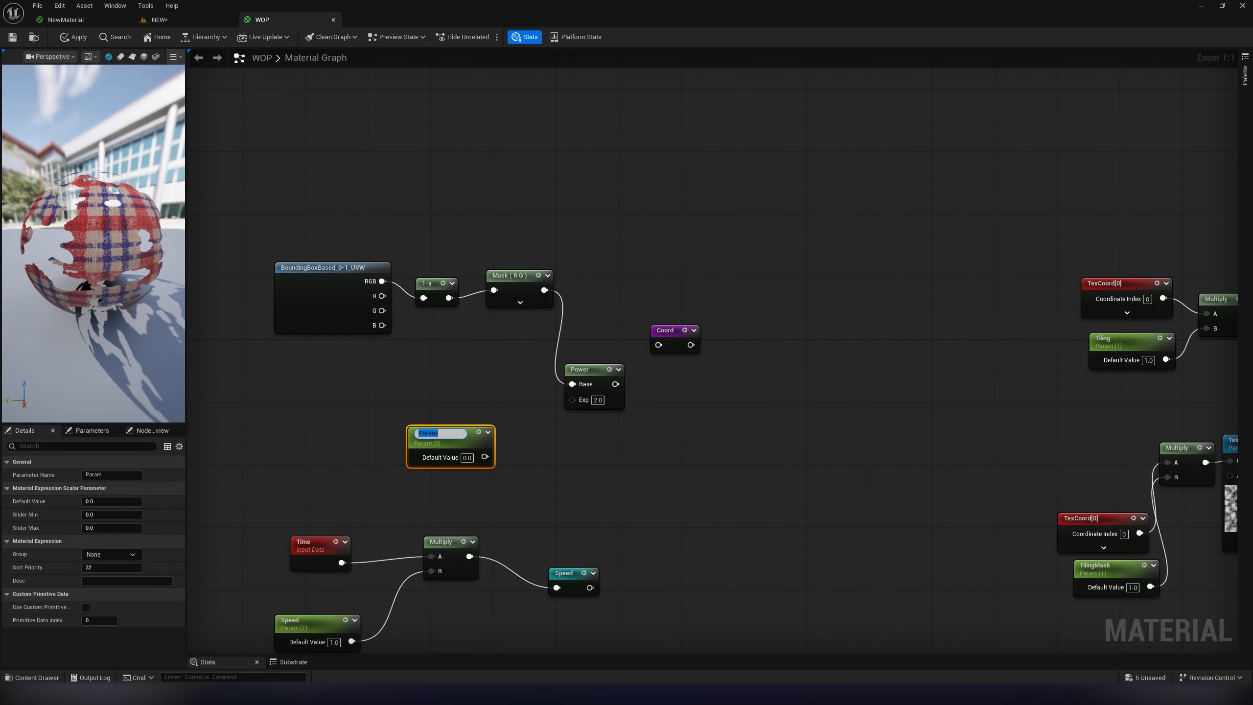
left_click(530, 416)
left_click_drag(615, 384, 659, 345)
left_click_drag(483, 454, 572, 400)
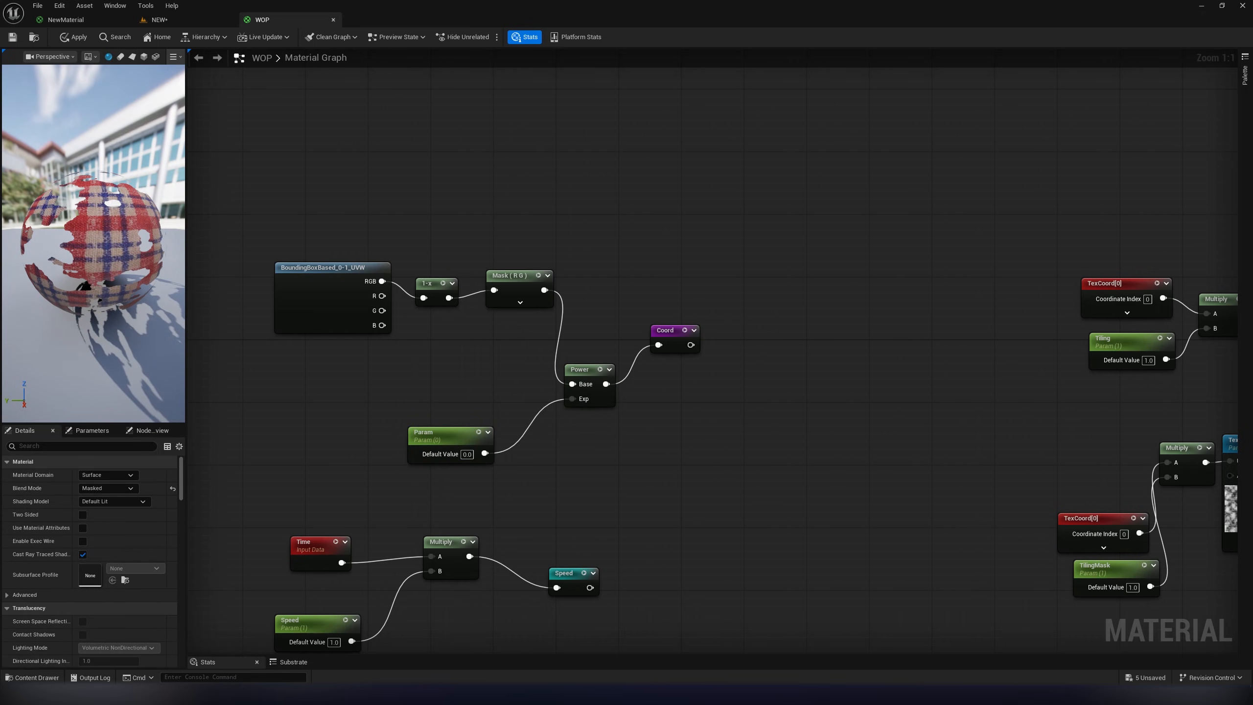
- Name the Power exponent parameter MaskOff and limit the Mask node to the G channel only
left_click_drag(444, 433, 467, 410)
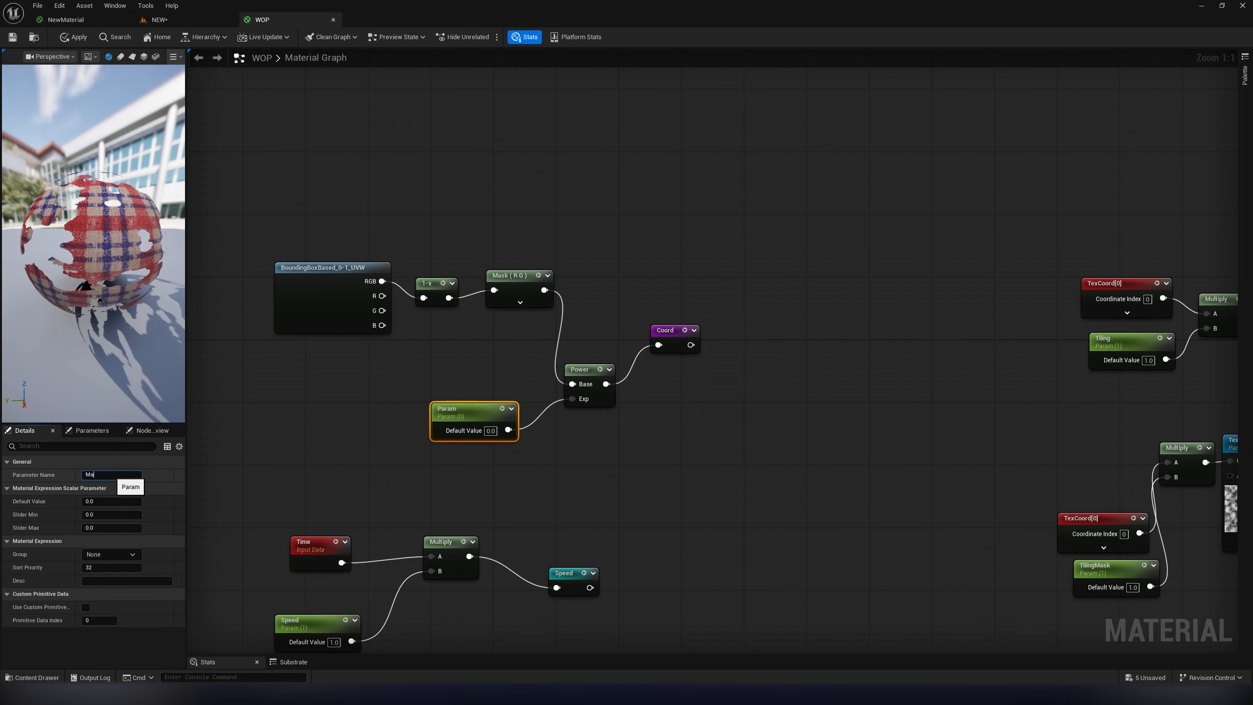
left_click(355, 367)
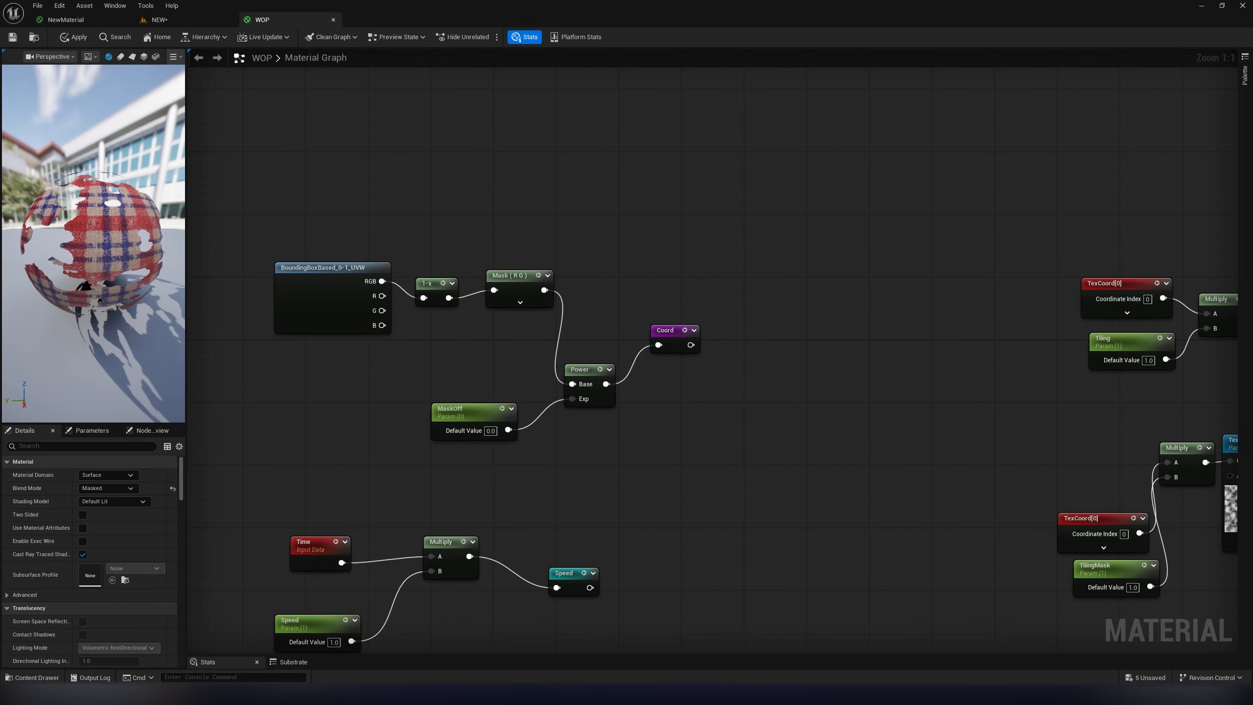
left_click(510, 303)
left_click(511, 306)
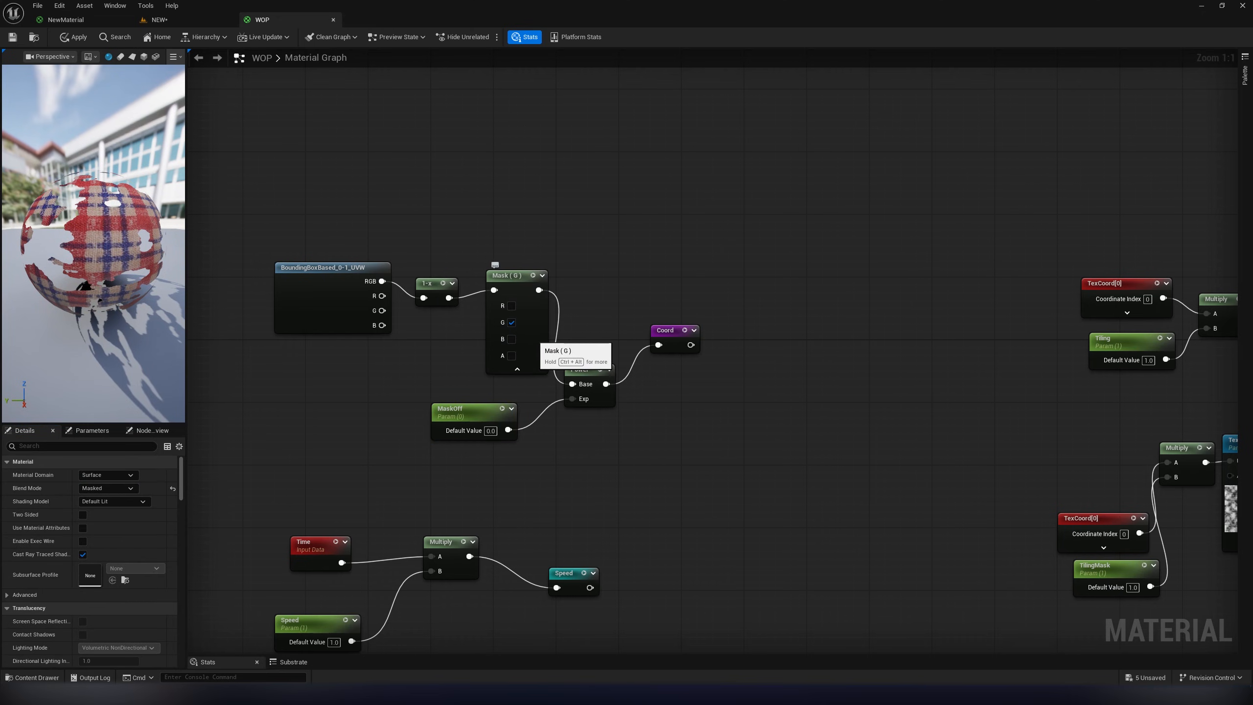
- Add a LinearGradient node below the Speed network and feed its UGradient output into a new 1-x node
scroll(592, 289, "down", 2)
left_click_drag(370, 232, 371, 346)
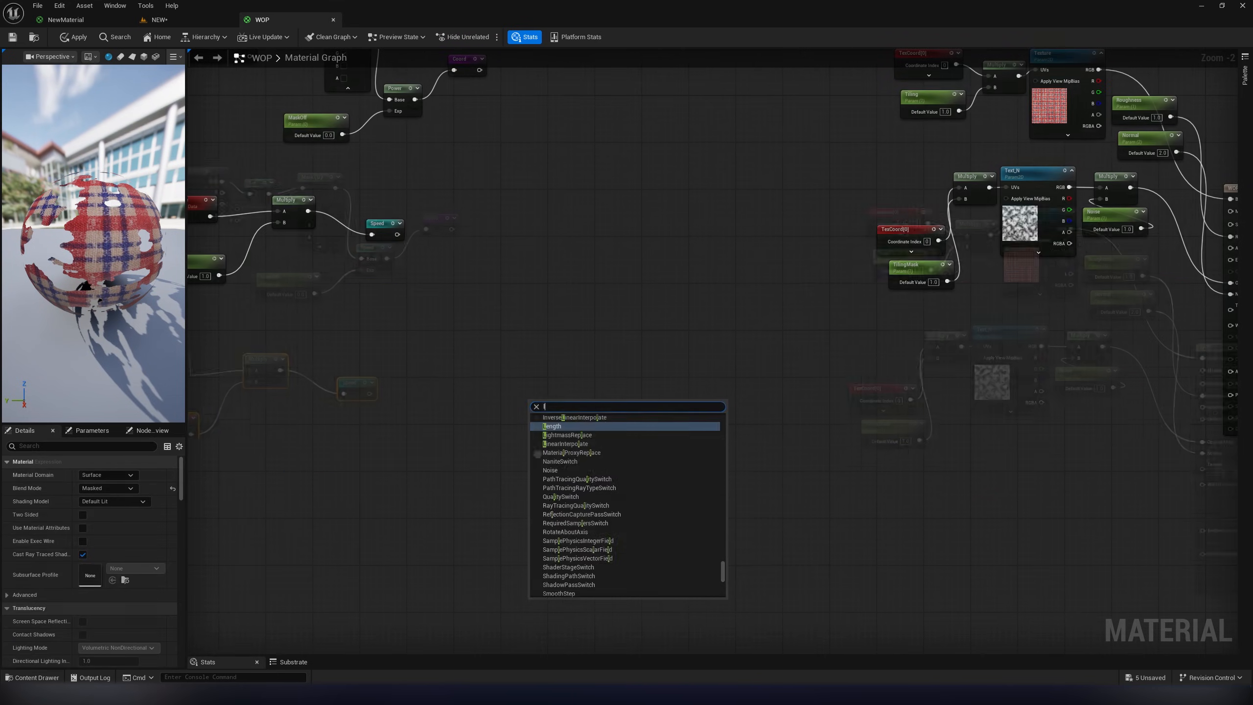
type("ine")
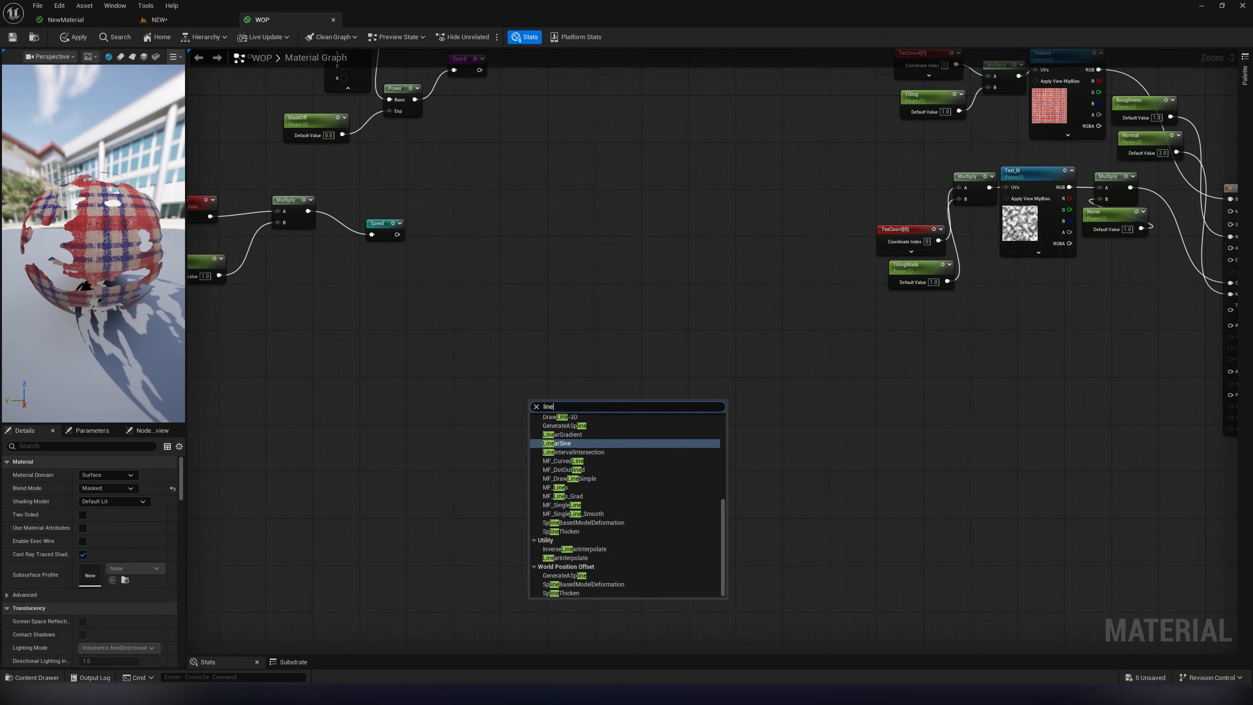
left_click(562, 434)
left_click_drag(594, 410, 651, 434)
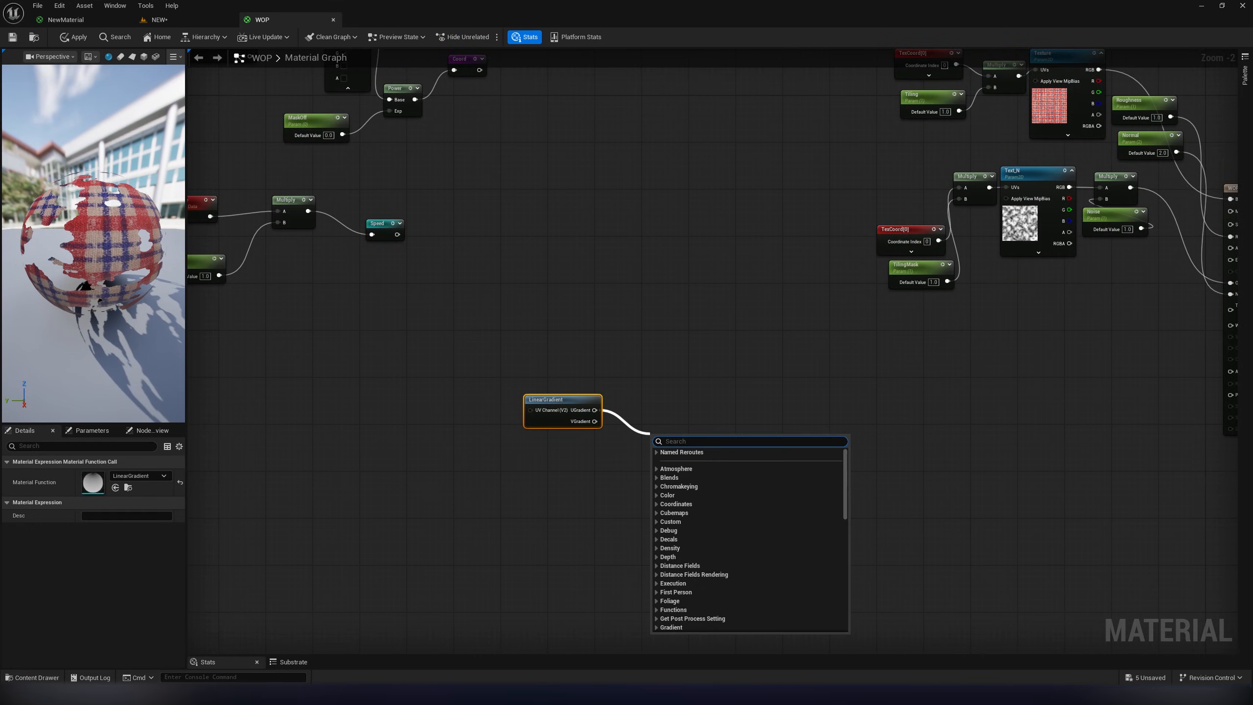
type("min")
key("Down")
key("Return")
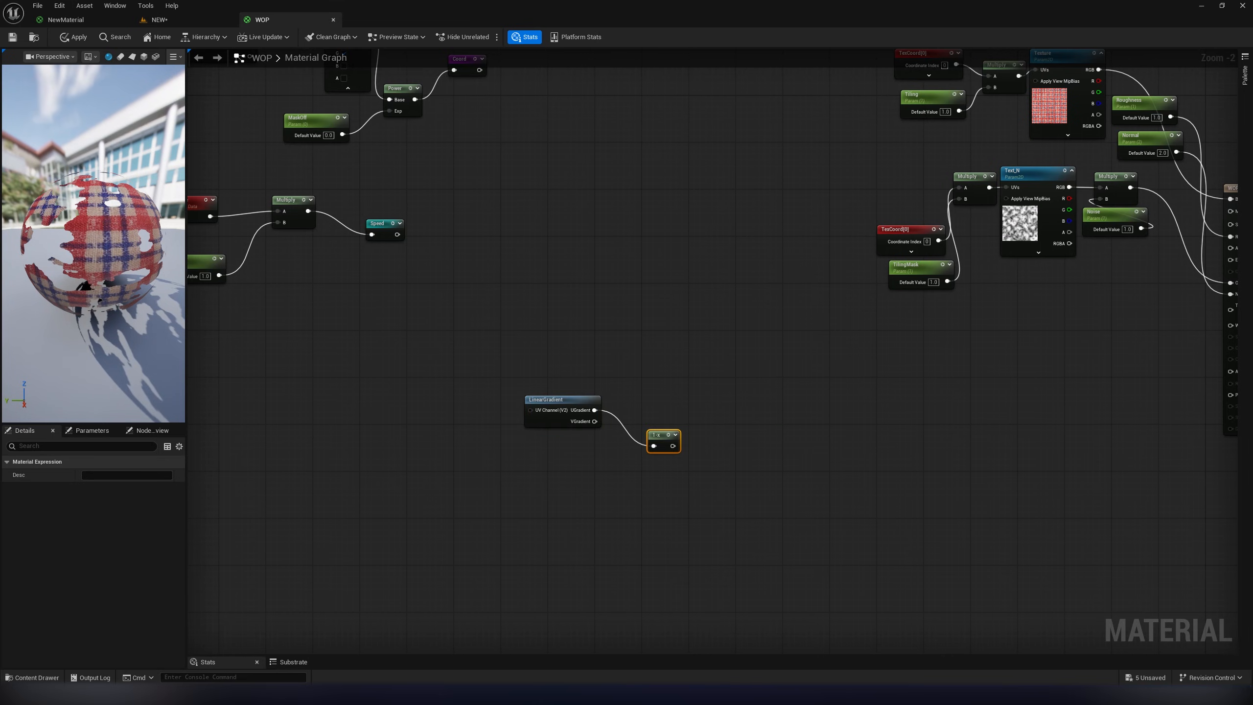
- Multiply the inverted gradient by a new scalar parameter named GradientV with a default value of 1
key("m")
left_click(716, 473)
left_click_drag(722, 476, 728, 452)
key("s")
left_click(580, 504)
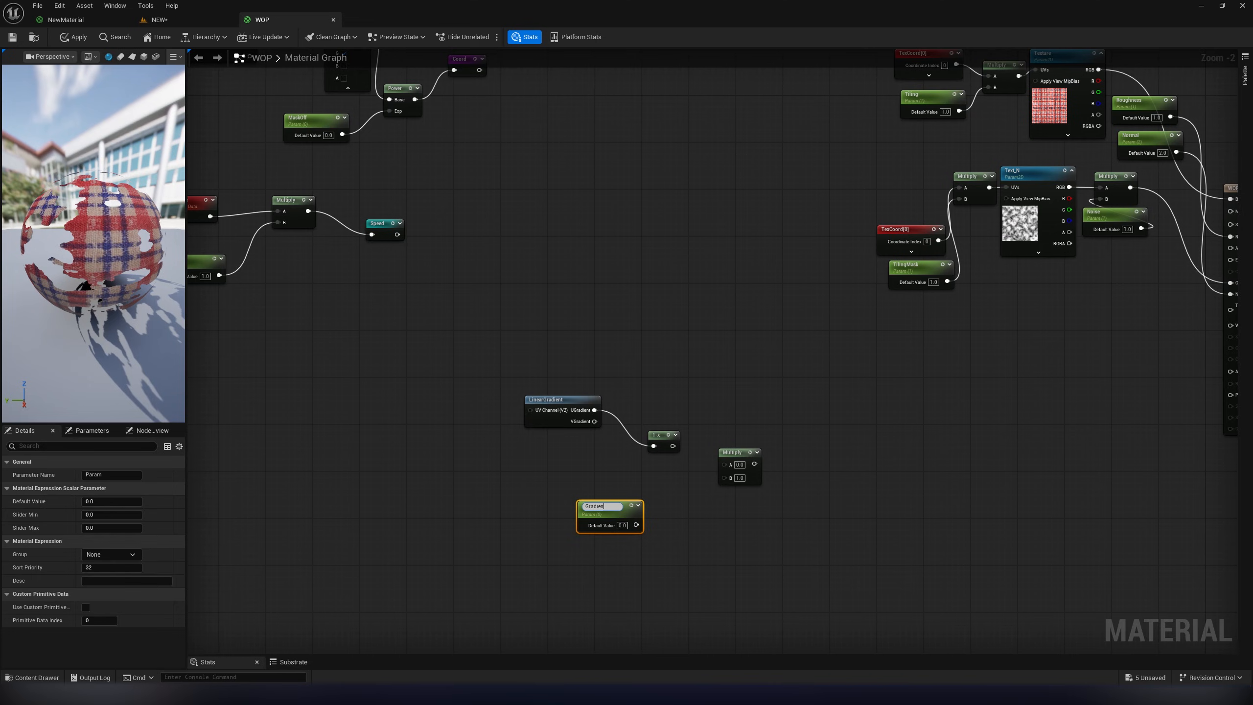
key("Return")
left_click_drag(603, 507, 724, 476)
left_click_drag(672, 446, 724, 464)
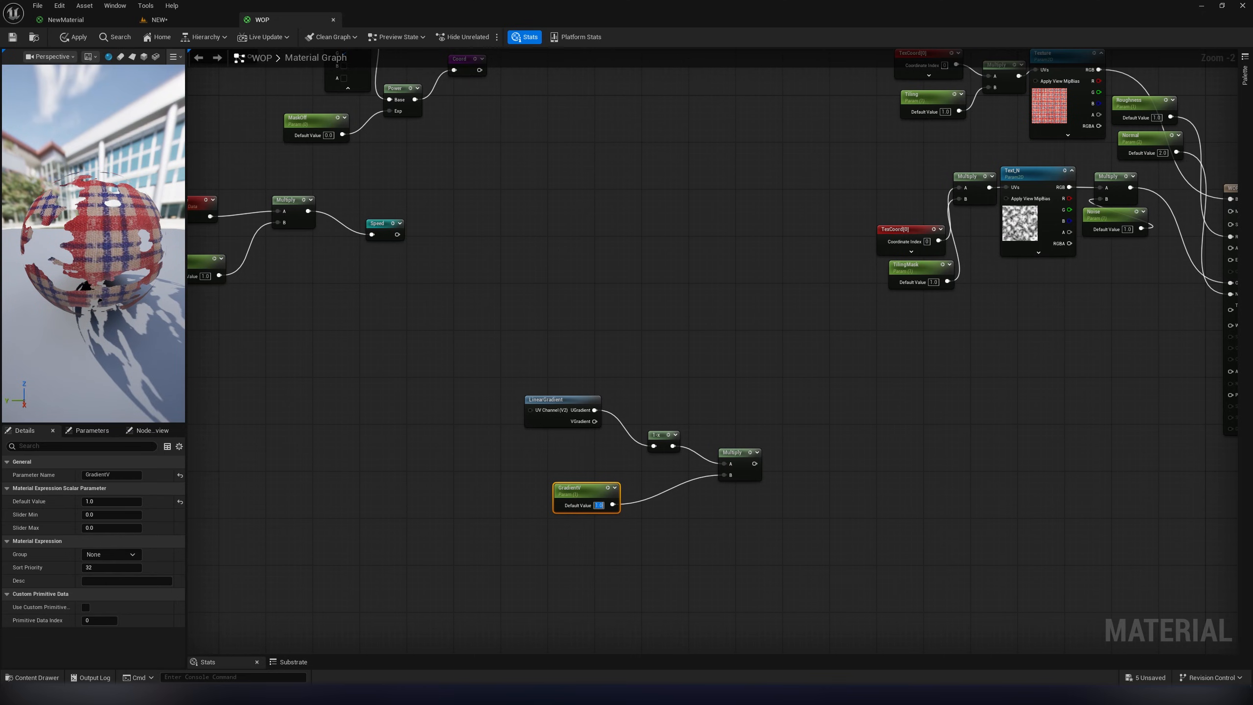
- Add a usage of the Speed named reroute above the gradient network
right_click(727, 358)
type("NODE")
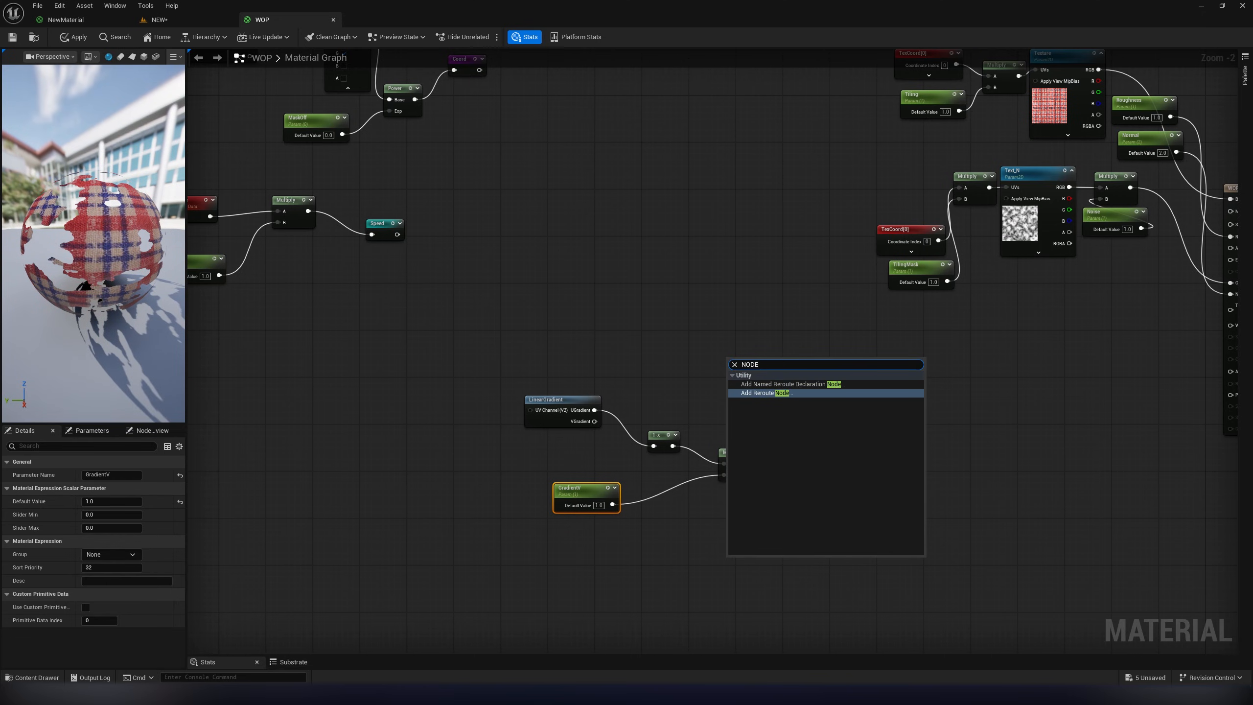
key("BackSpace")
key("BackSpace")
key("BackSpace")
key("BackSpace")
type("Spee")
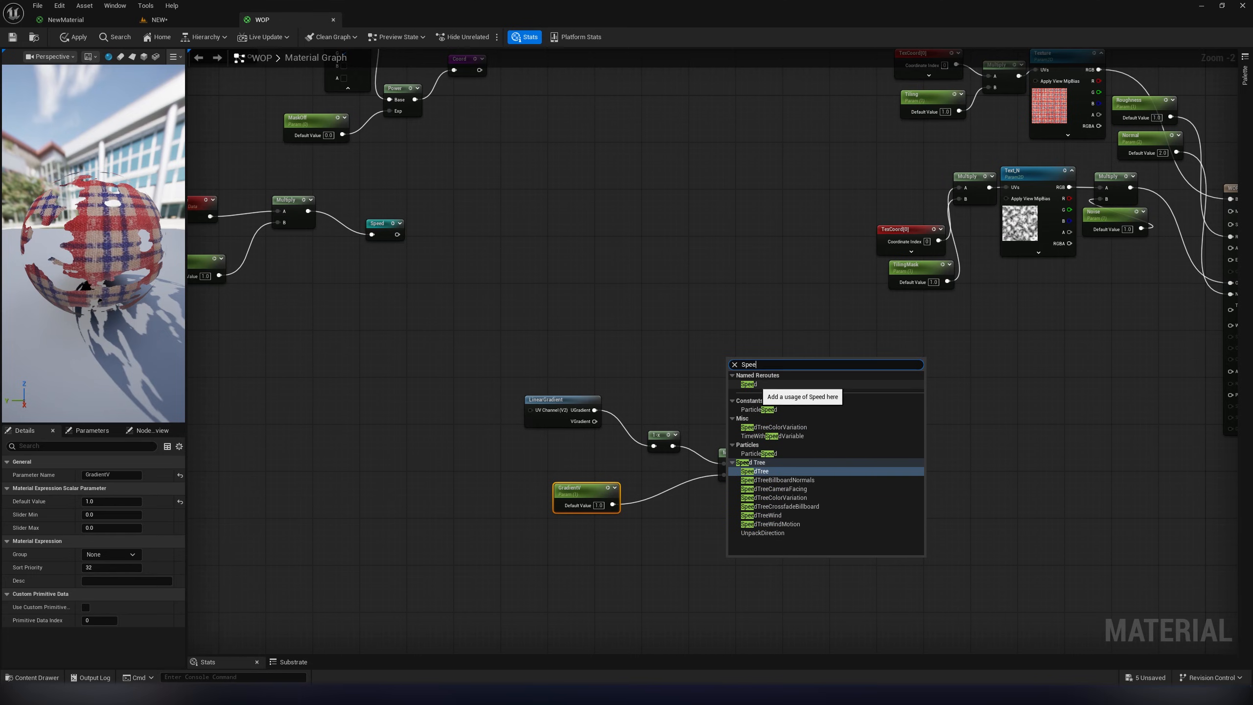
left_click(749, 384)
right_click(792, 401)
type("ass")
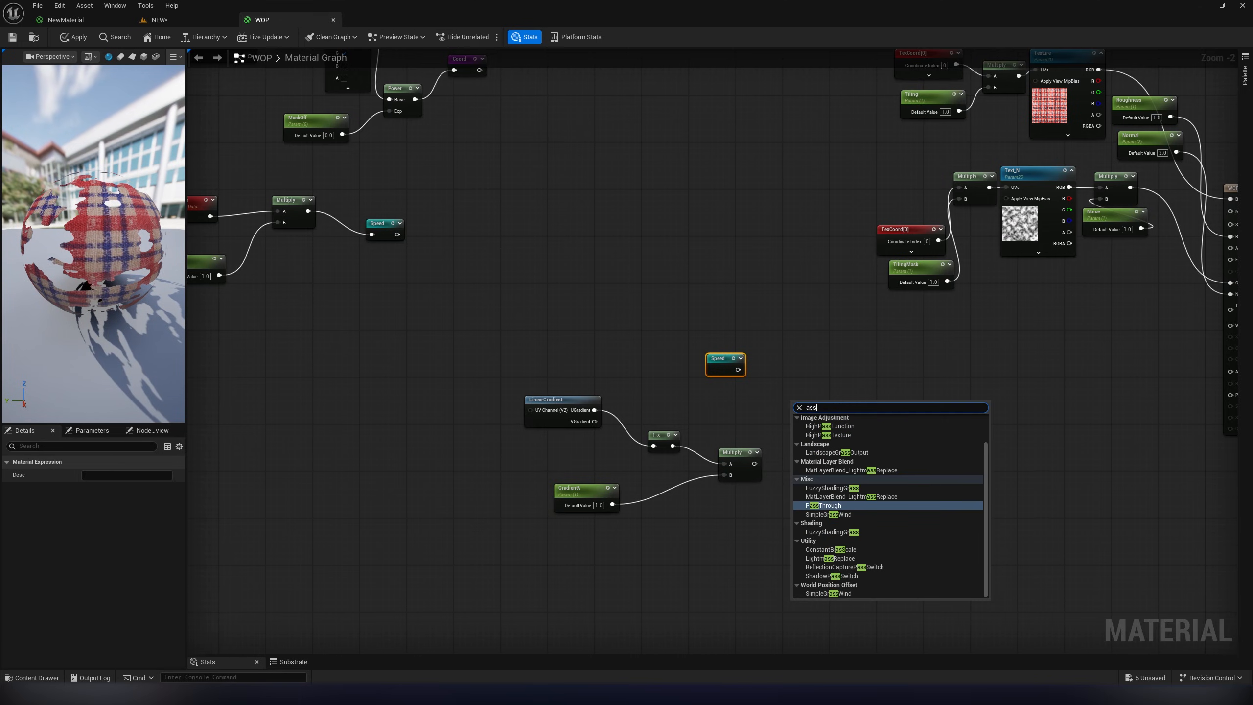
key("BackSpace")
key("BackSpace")
key("BackSpace")
left_click(789, 405)
- Place an Add node that sums the Speed reroute as A with the multiplied gradient as B
right_click(791, 405)
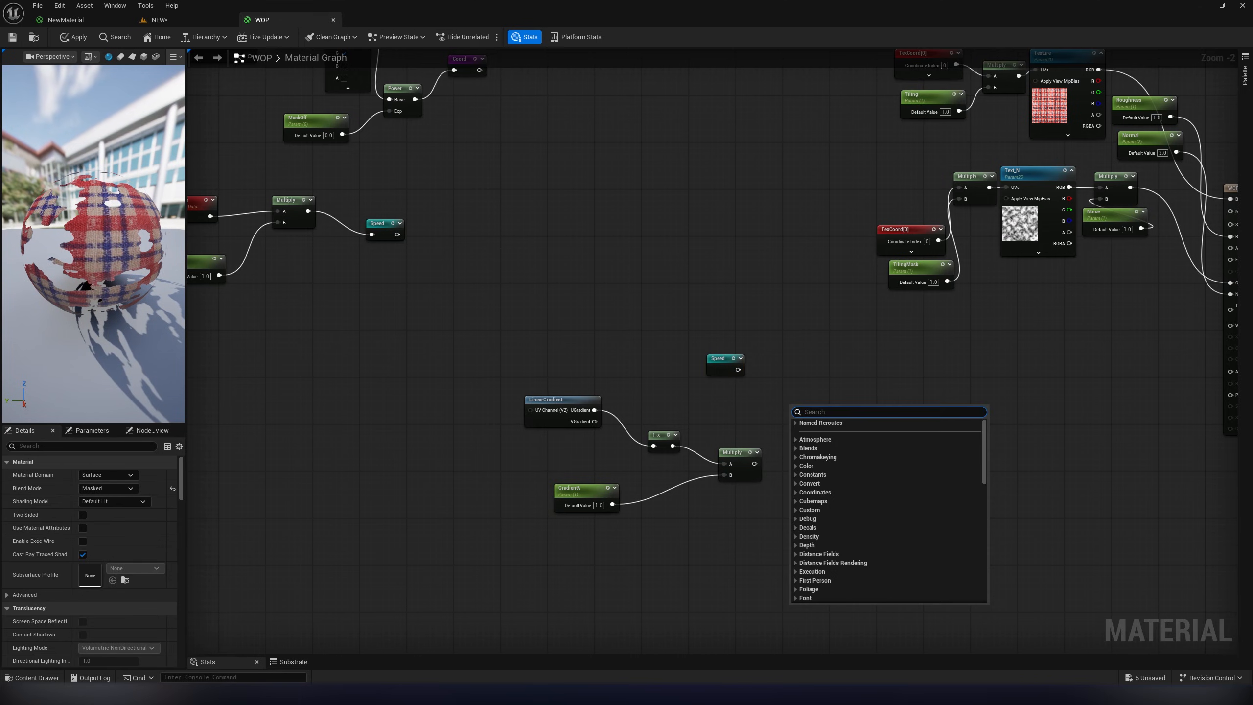
type("add")
key("Return")
left_click_drag(754, 464, 795, 429)
left_click_drag(738, 369, 863, 465)
- Create three stacked Sine nodes and feed each of them from the output of the Speed-and-gradient Add node
left_click(849, 444)
type("sine")
key("Return")
key("ctrl+d")
key("ctrl+d")
left_click_drag(815, 416, 860, 481)
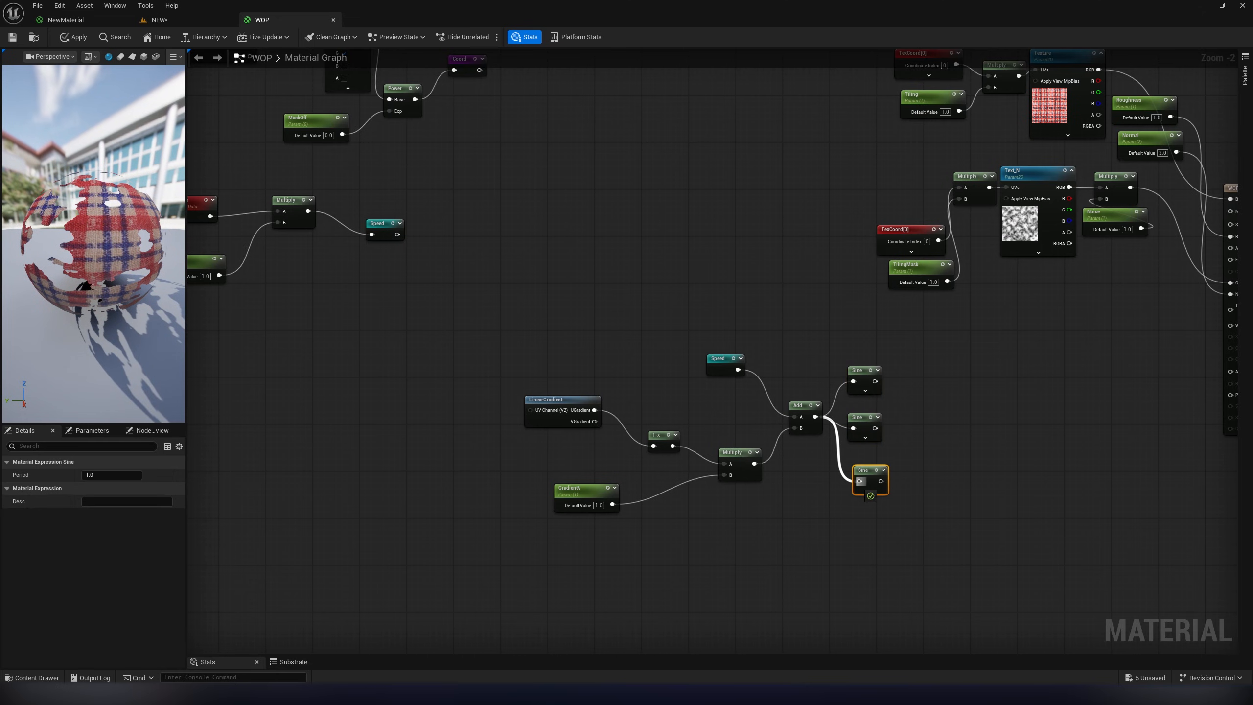
- Edit the Period values of the second and third Sine nodes
left_click(861, 370)
left_click(859, 416)
left_click(126, 475)
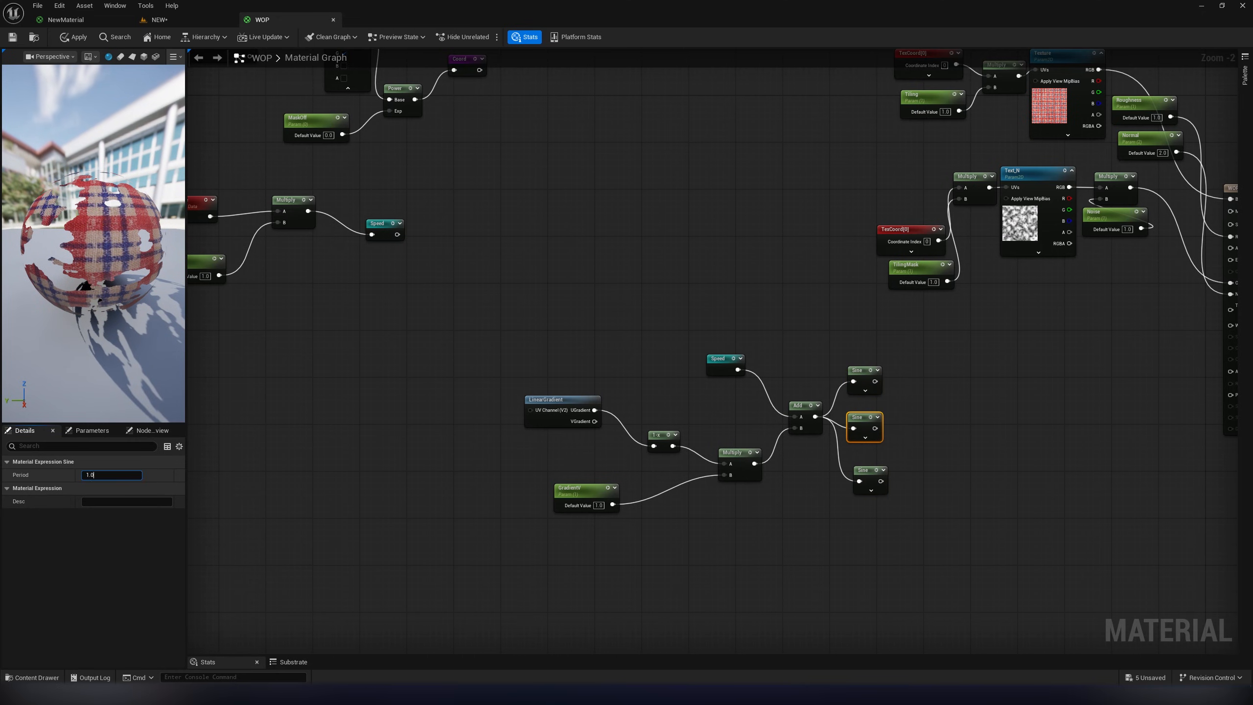
key("Return")
left_click(861, 470)
left_click(120, 476)
key("Return")
left_click(809, 504)
- Sum the first two Sine outputs with an Add node and combine that result with the third Sine in a second Add
left_click_drag(875, 382, 930, 482)
type("add")
key("Return")
key("ctrl+d")
left_click_drag(945, 417, 930, 470)
left_click_drag(937, 458, 937, 446)
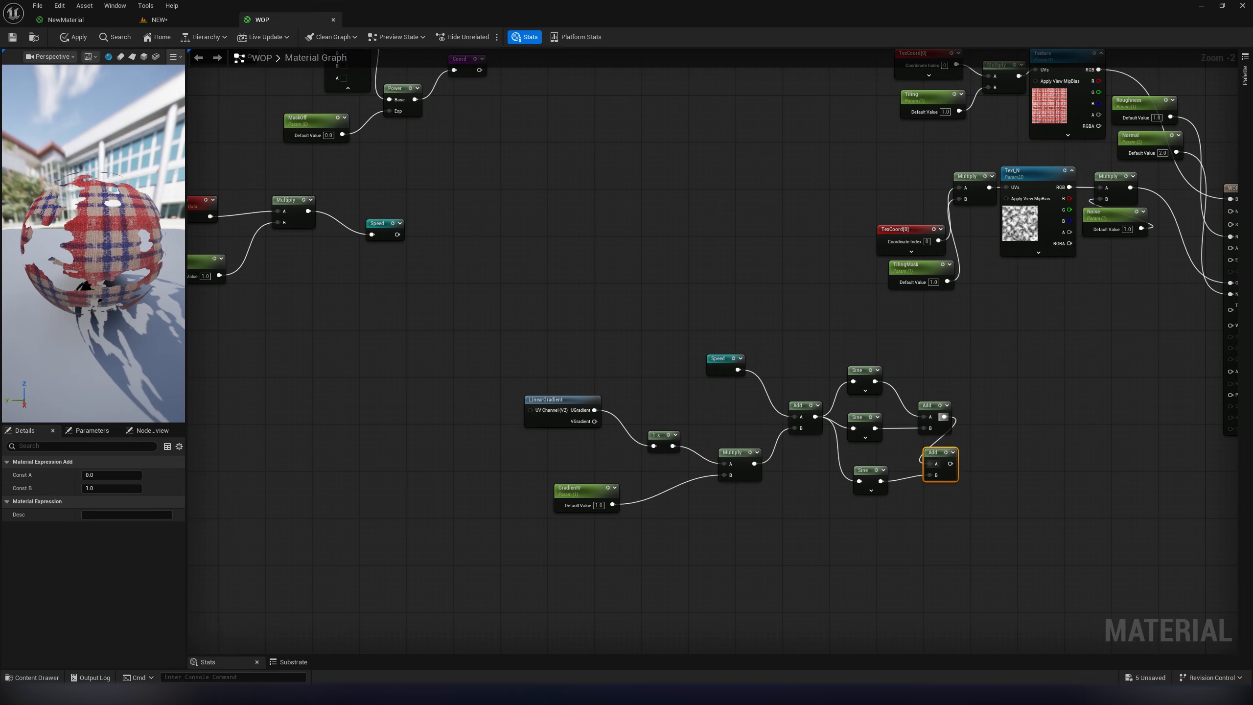
- Move the whole gradient-and-sine network left to free space in front of the material output node
right_click_drag(1022, 425, 941, 430)
left_click_drag(882, 565, 446, 338)
left_click_drag(843, 409, 690, 385)
right_click_drag(740, 390, 705, 336)
left_click(807, 323)
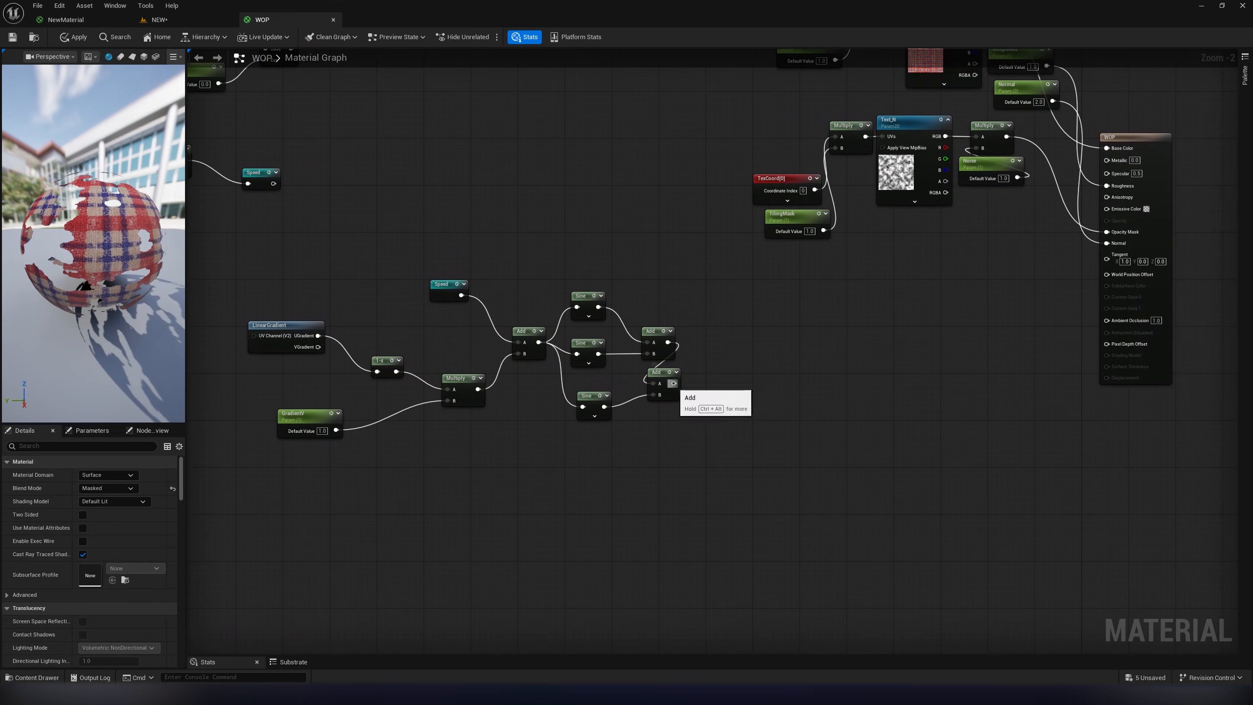
- Feed the summed sines into a new Multiply node with a constant B of 0.33
left_click_drag(674, 384, 739, 355)
key("Escape")
key("m")
left_click(724, 367)
key("Return")
- Add a usage of the Coord named reroute and multiply it with the 0.33-scaled sine sum
right_click(747, 439)
type("coor")
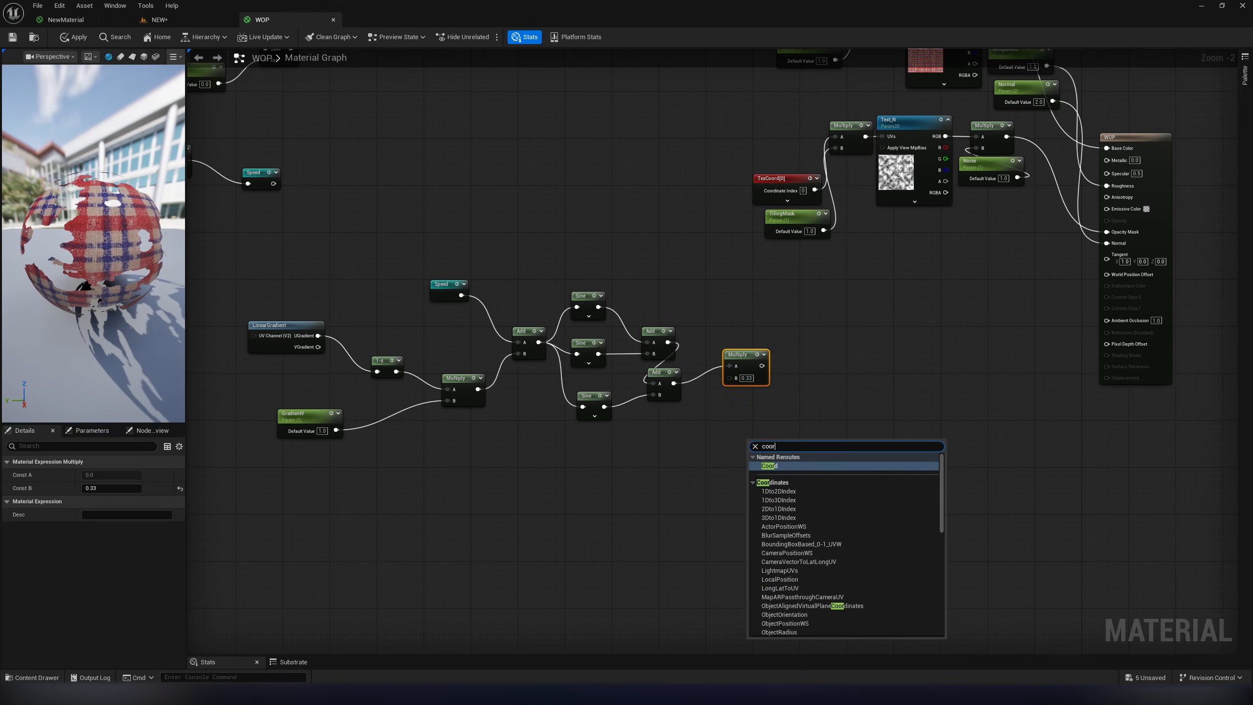
key("Return")
left_click_drag(753, 444, 729, 426)
key("m")
left_click(789, 397)
left_click_drag(762, 366, 794, 414)
left_click_drag(749, 436, 794, 428)
- Duplicate the complete gradient wave network and align the copy below the original
scroll(755, 453, "down", 1)
left_click_drag(408, 339, 809, 498)
key("ctrl+d")
right_click_drag(808, 500, 940, 365)
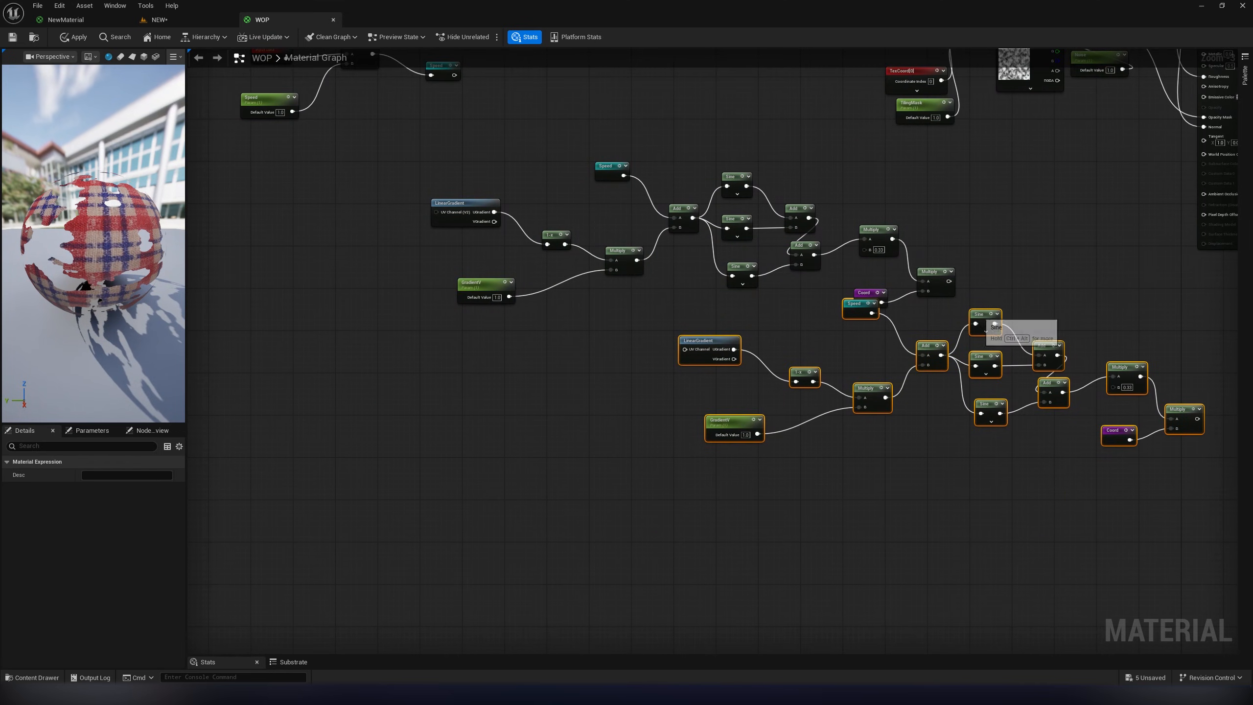
left_click_drag(987, 316, 729, 362)
- Rename the scalar gradient parameter in the duplicated network to GradientH
scroll(466, 473, "up", 1)
left_click(461, 470)
left_click(110, 475)
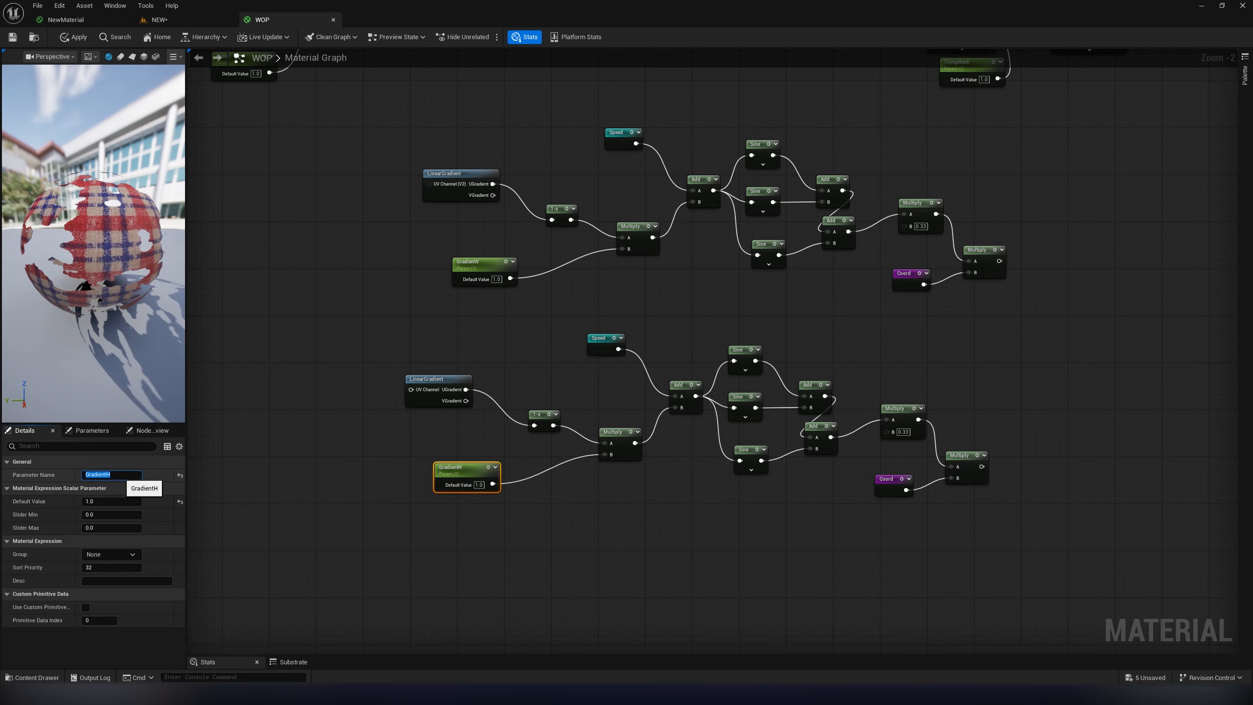
left_click(553, 538)
right_click_drag(691, 538, 601, 536)
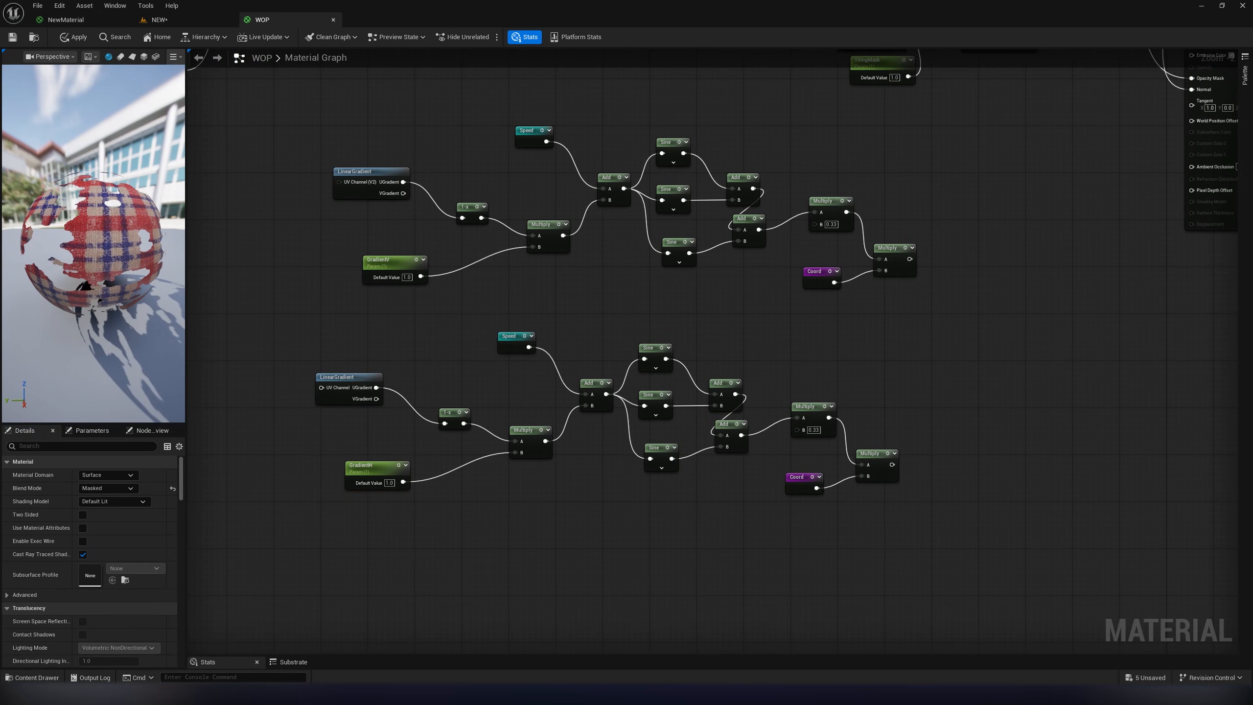
- Join the final Multiply outputs of the upper and lower wave networks in a new Add node
left_click_drag(910, 259, 935, 343)
type("add")
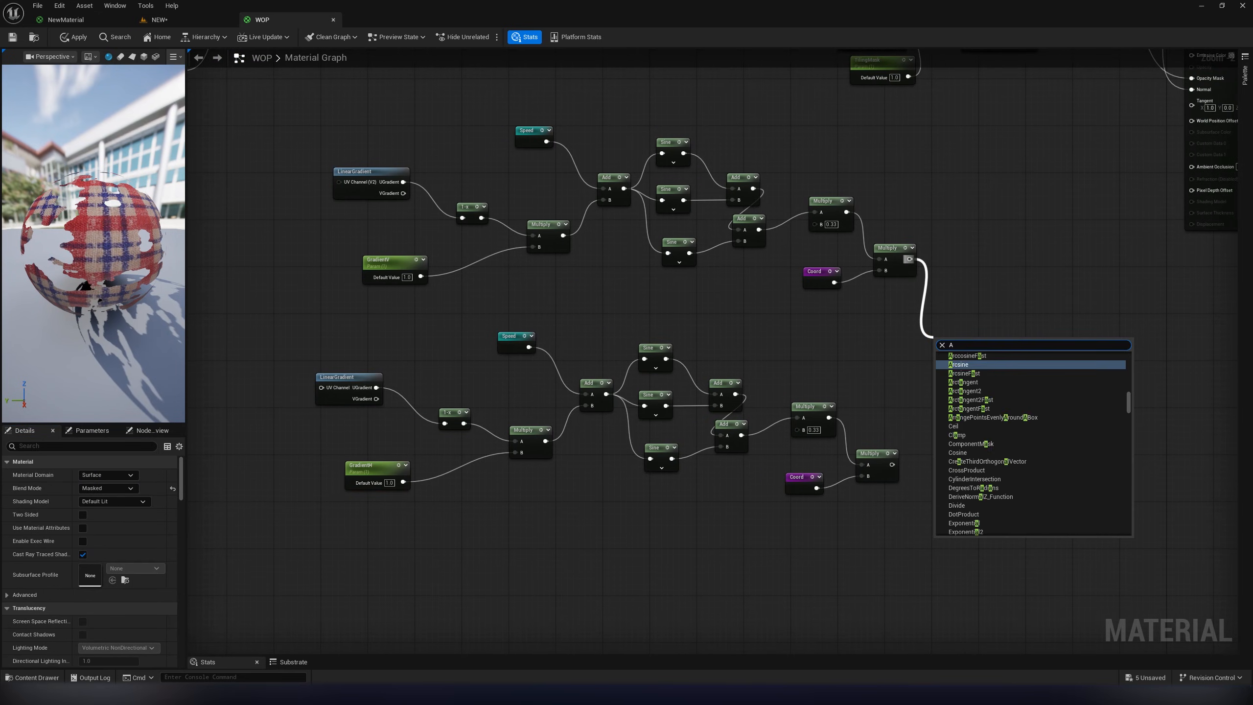
key("Return")
left_click_drag(892, 465, 938, 365)
- Place a Multiply node after the combining Add and connect the Add's output to its A input
right_click_drag(1006, 375, 924, 363)
left_click(926, 364)
key("m")
left_click(927, 362)
left_click(910, 363)
left_click_drag(876, 340, 932, 376)
- Add a vector parameter with R set to 1 and connect it to the B input of the new Multiply
key("v")
left_click(880, 414)
left_click(869, 414)
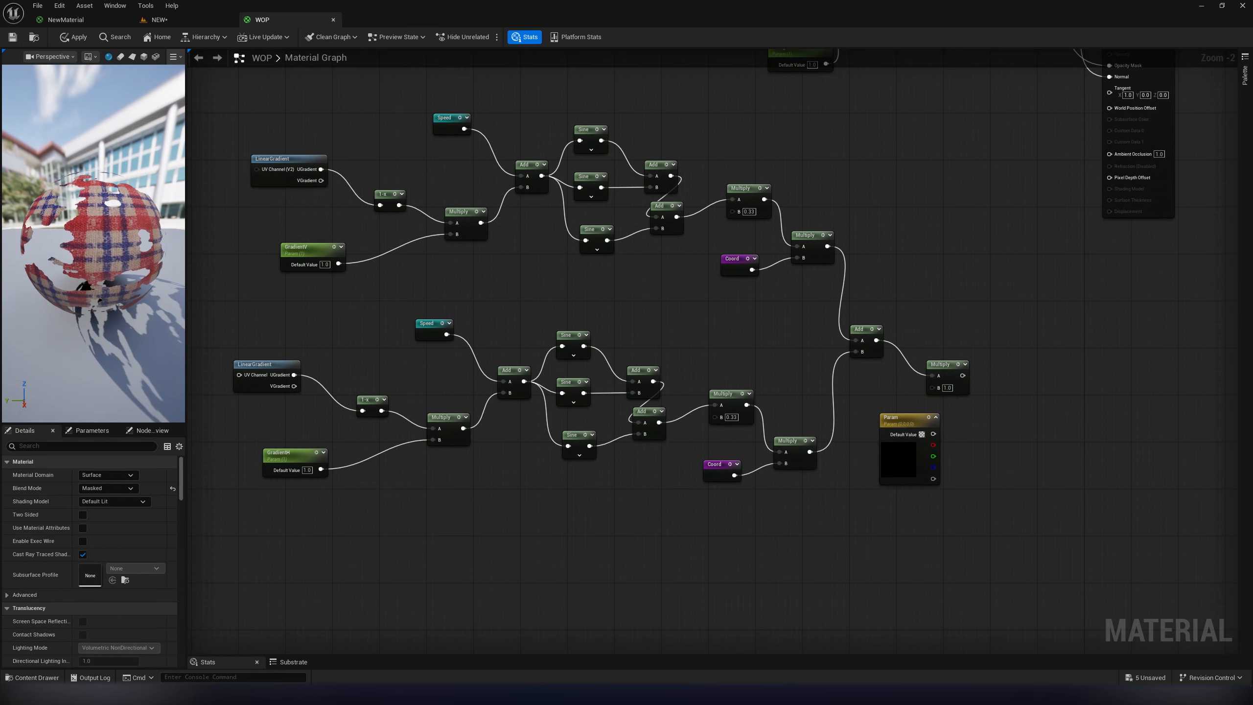
left_click_drag(904, 419, 875, 408)
left_click(118, 515)
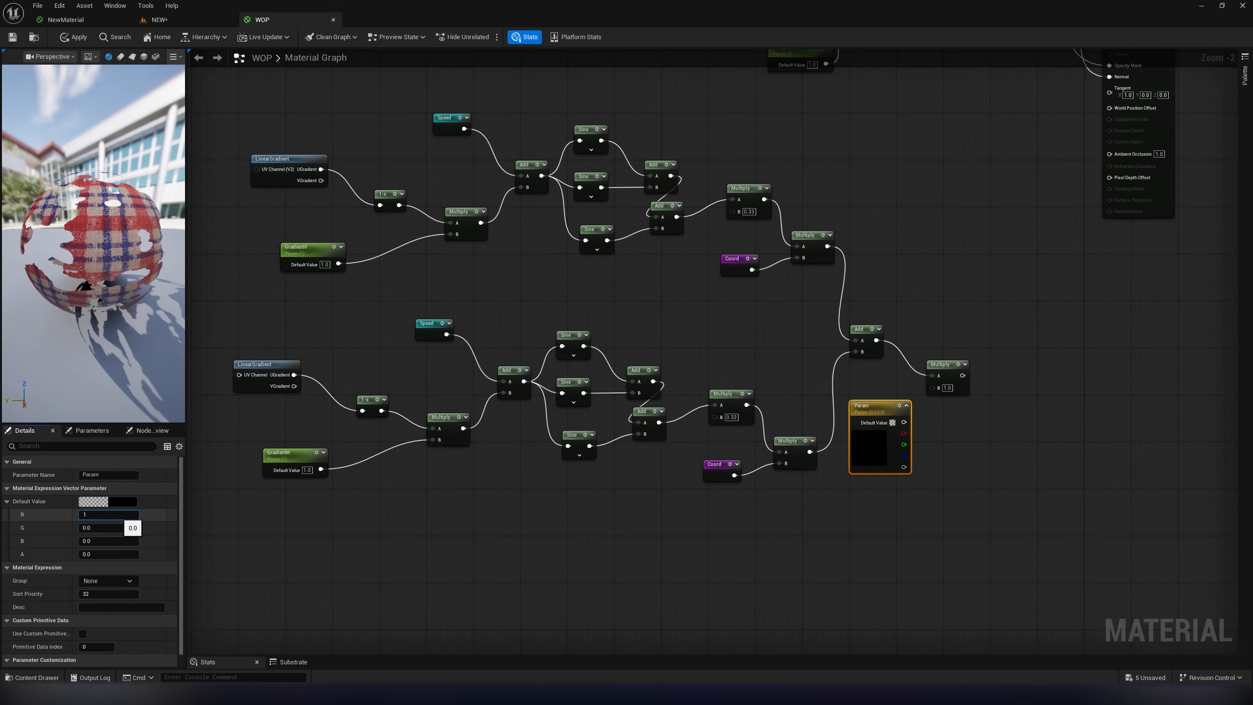
type("1")
key("Return")
left_click_drag(903, 422, 932, 388)
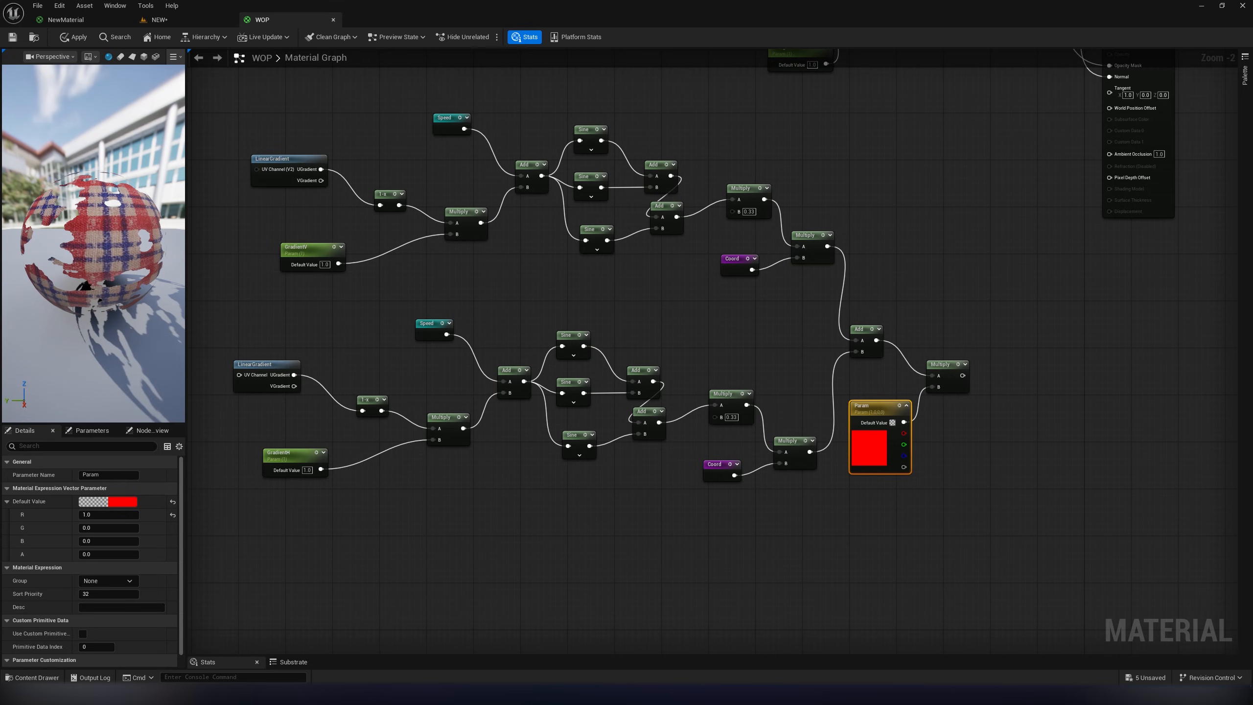
- Add another Multiply node and feed the vector-scaled motion into its A input
right_click_drag(997, 331, 798, 395)
key("m")
left_click(819, 379)
left_click_drag(764, 439, 821, 393)
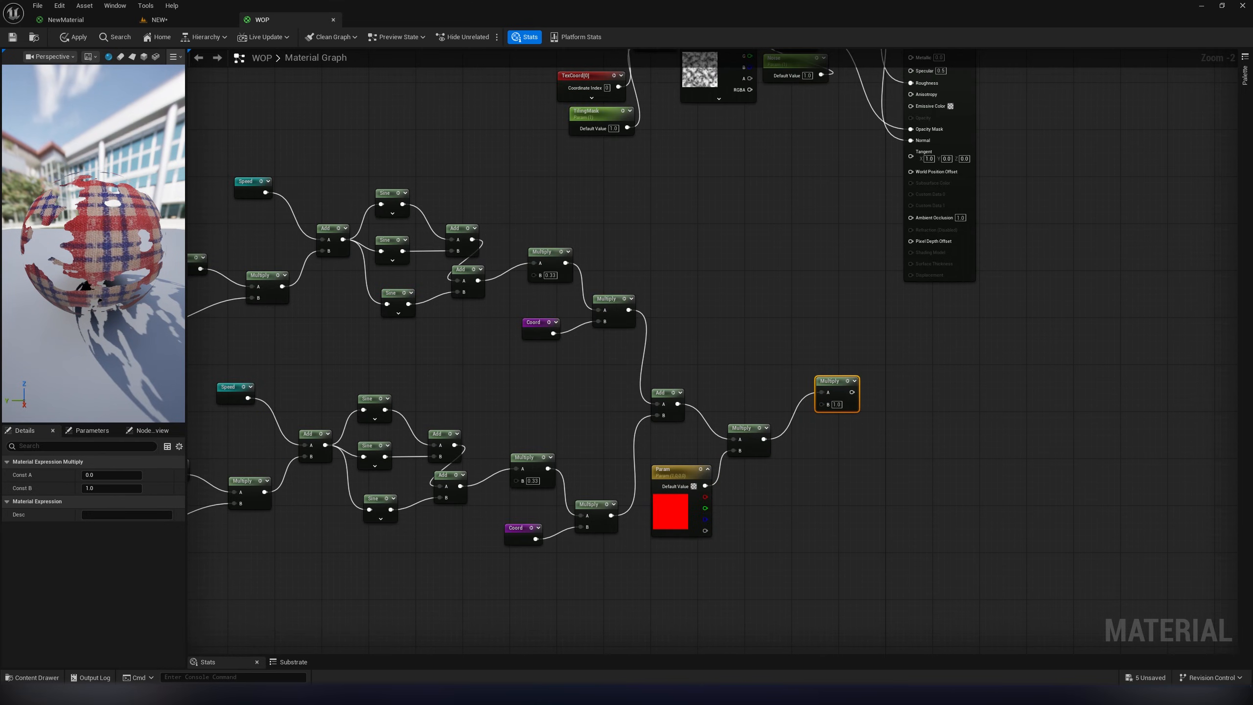
- Create a scalar parameter named INTENCITY with a default value of 1 and connect it to the last Multiply's B input
key("s")
left_click(773, 485)
type("iNTENCITY")
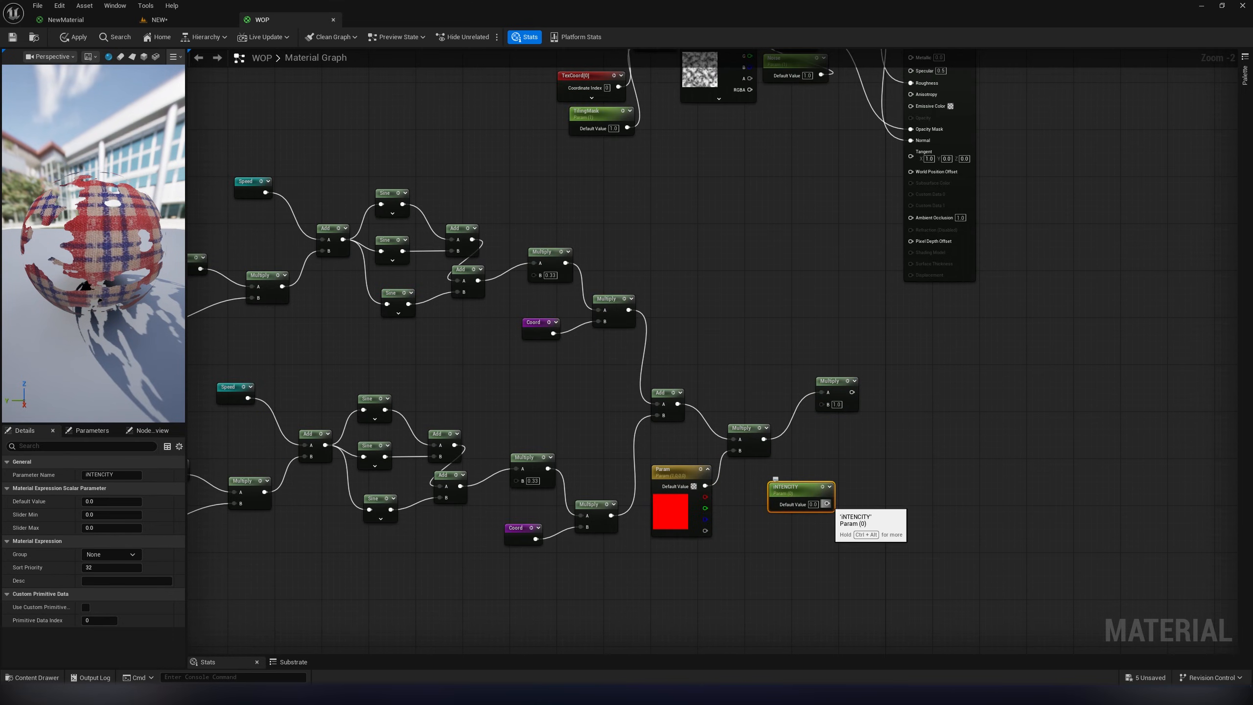
left_click_drag(827, 503, 822, 404)
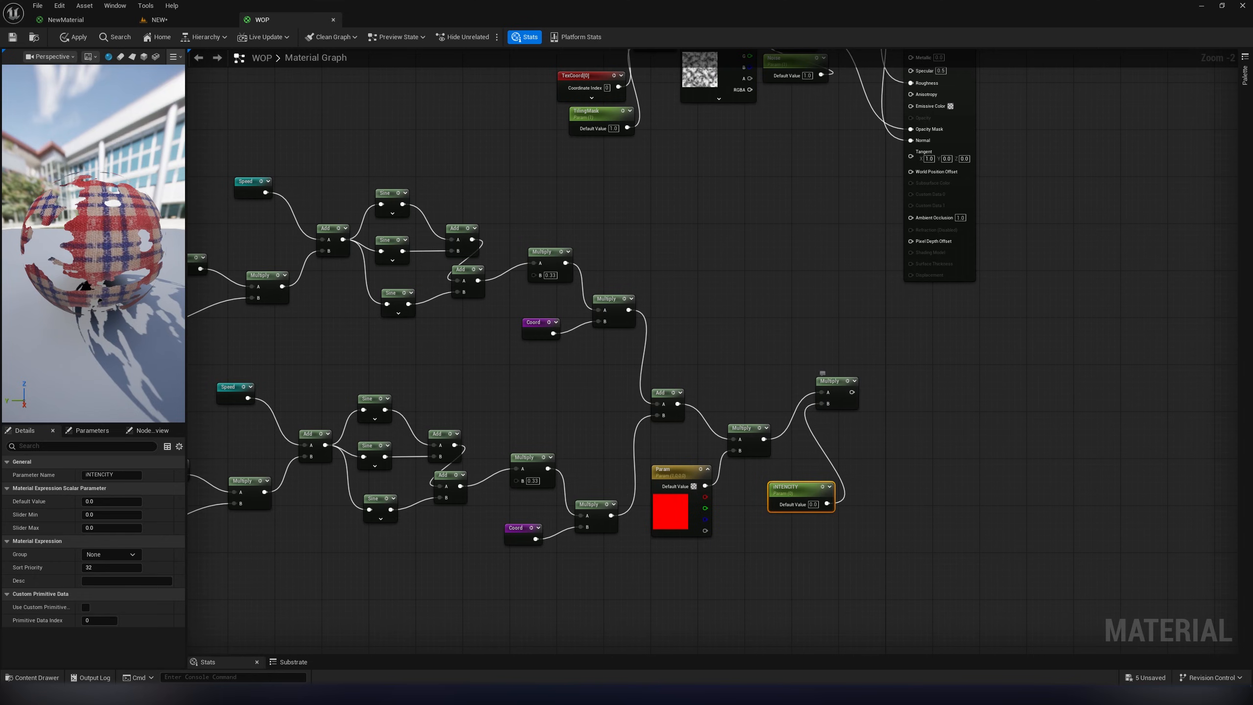
- Move the material output node lower and connect the final Multiply to World Position Offset
right_click_drag(943, 390, 934, 493)
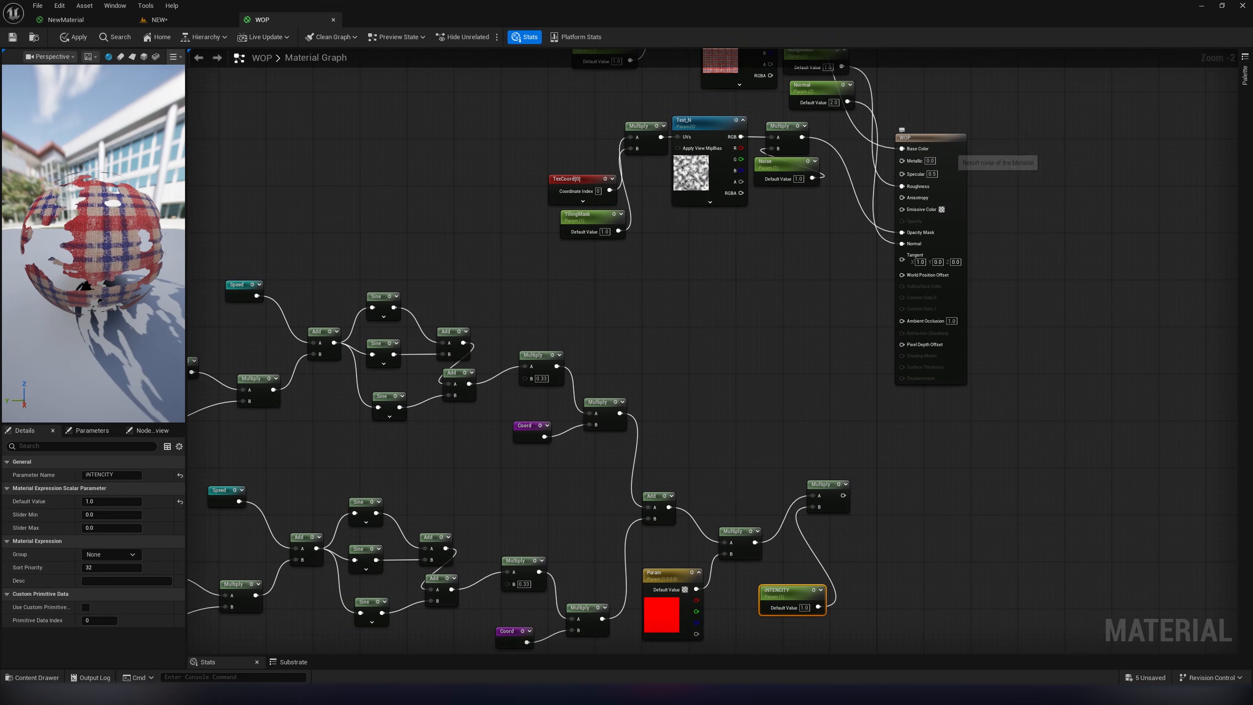
left_click_drag(929, 138, 982, 249)
left_click_drag(843, 496, 955, 386)
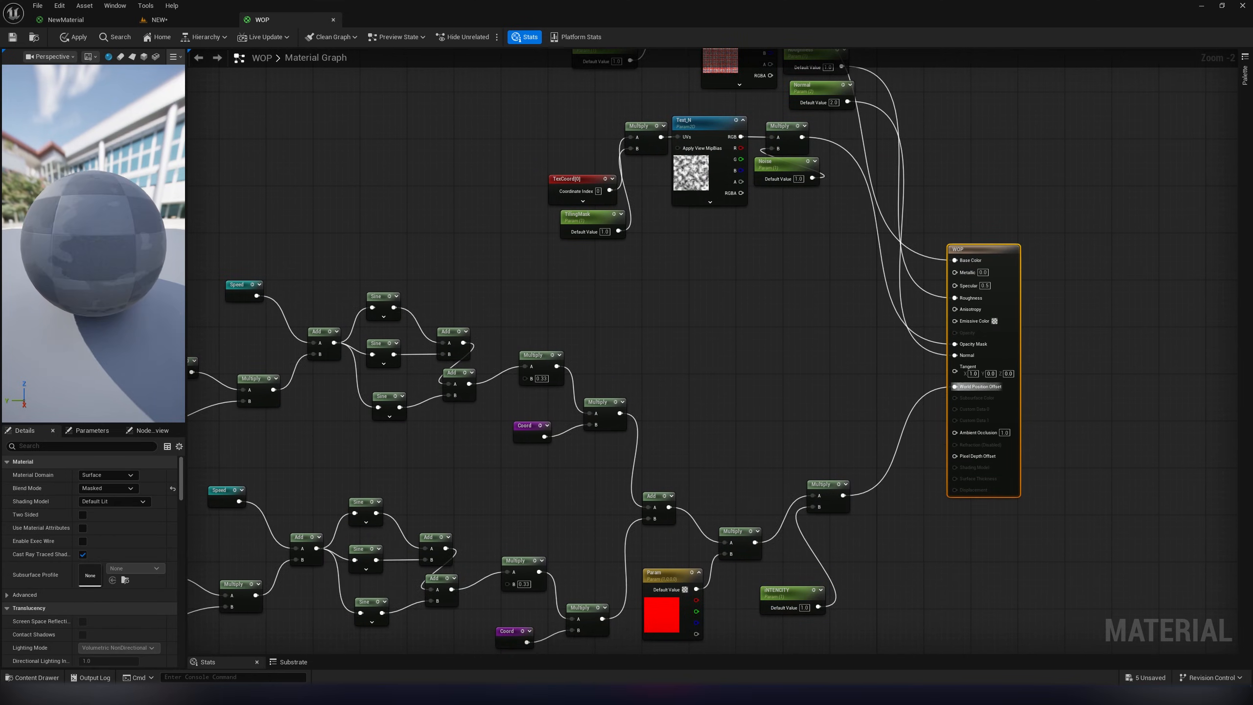
- Move the Coord mask and Speed source groups beside the wave networks and save the material
scroll(831, 345, "down", 2)
right_click_drag(831, 344, 970, 444)
left_click_drag(619, 370, 353, 155)
left_click_drag(530, 225, 382, 511)
right_click_drag(571, 440, 474, 258)
left_click(474, 258)
scroll(687, 476, "up", 2)
right_click_drag(687, 476, 707, 571)
key("ctrl+s")
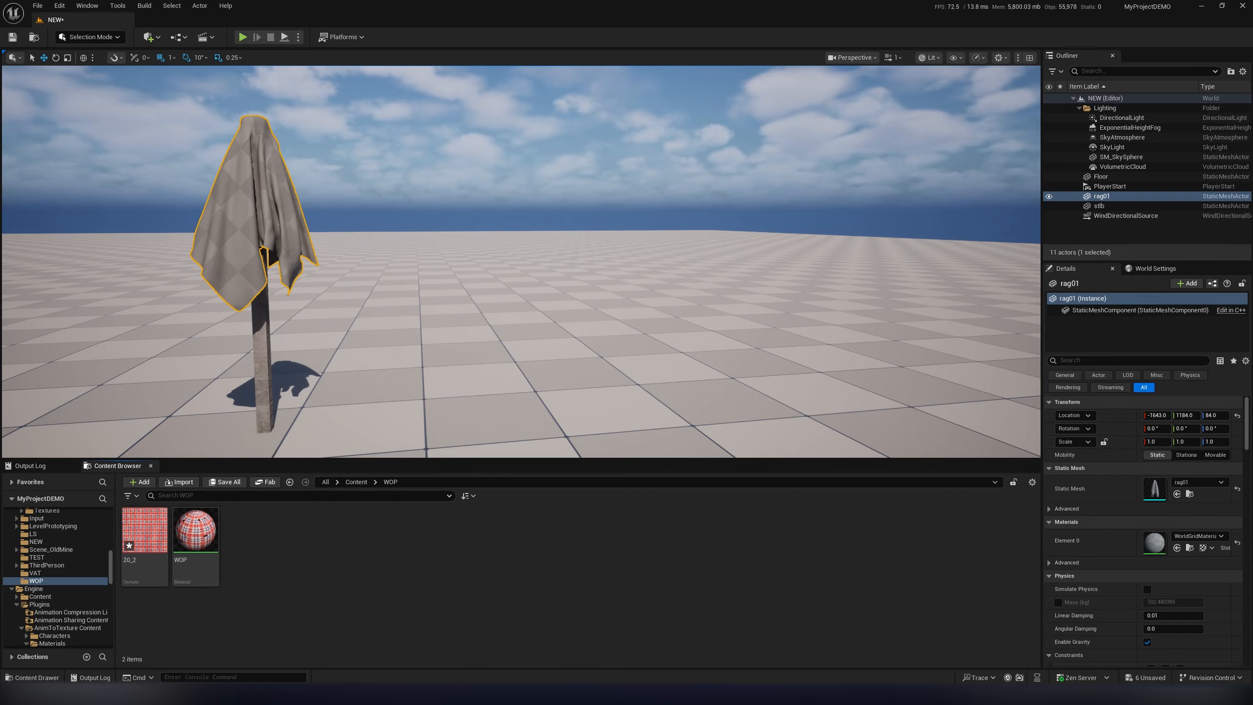
- Create a material instance of WOP named WOP_Inst and assign it to Element 0 of rag01
right_click(195, 530)
left_click(253, 273)
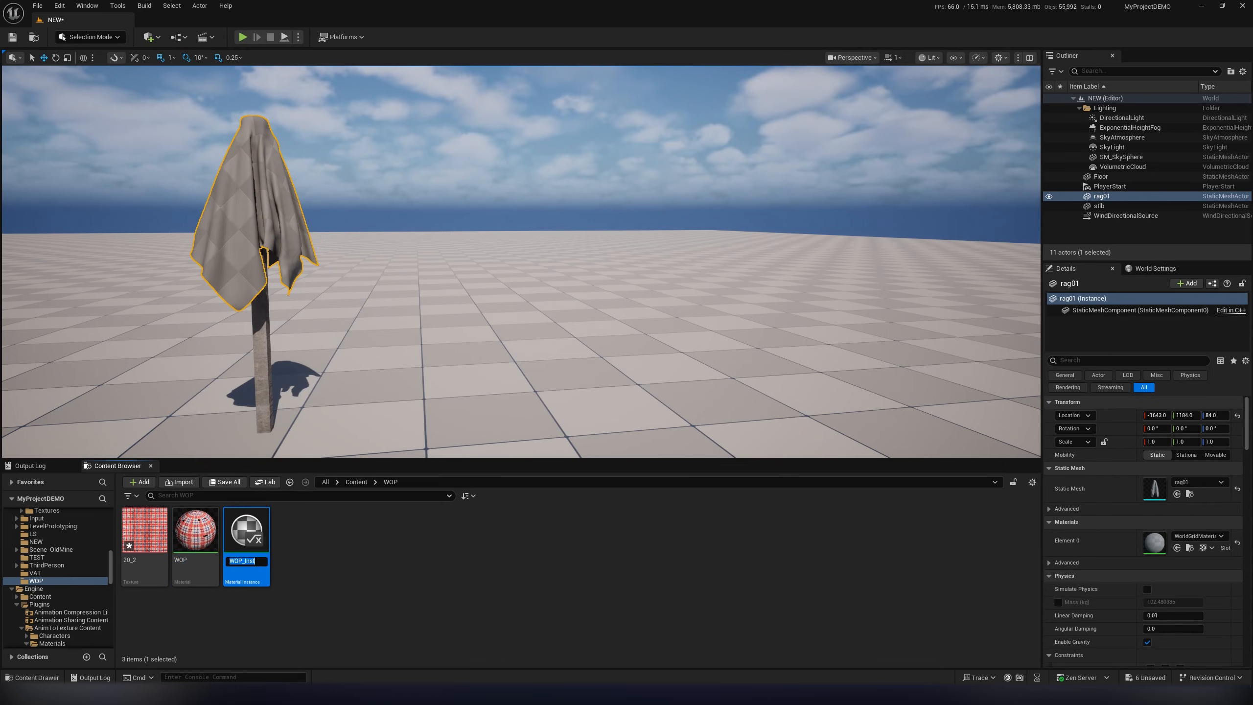
left_click_drag(247, 531, 1156, 543)
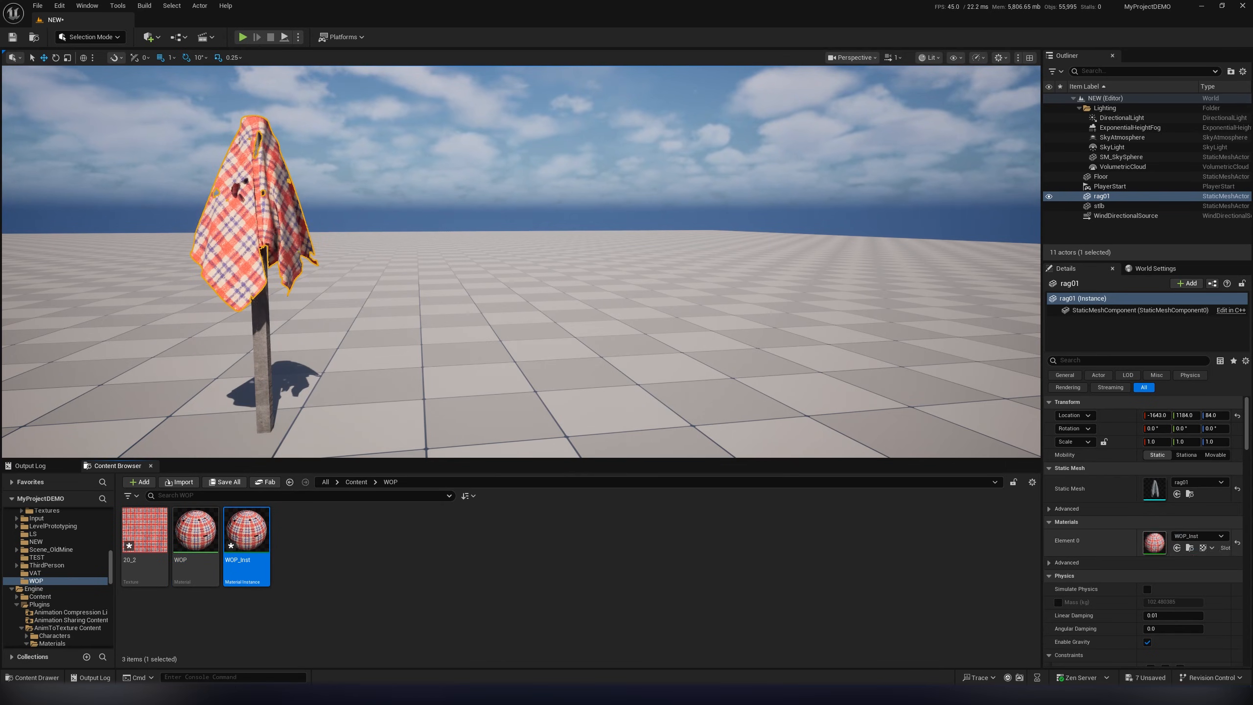
- Open WOP_Inst and enable the overrides for GradientH, GradientV, INTENCITY, MaskOff and Speed
double_click(247, 536)
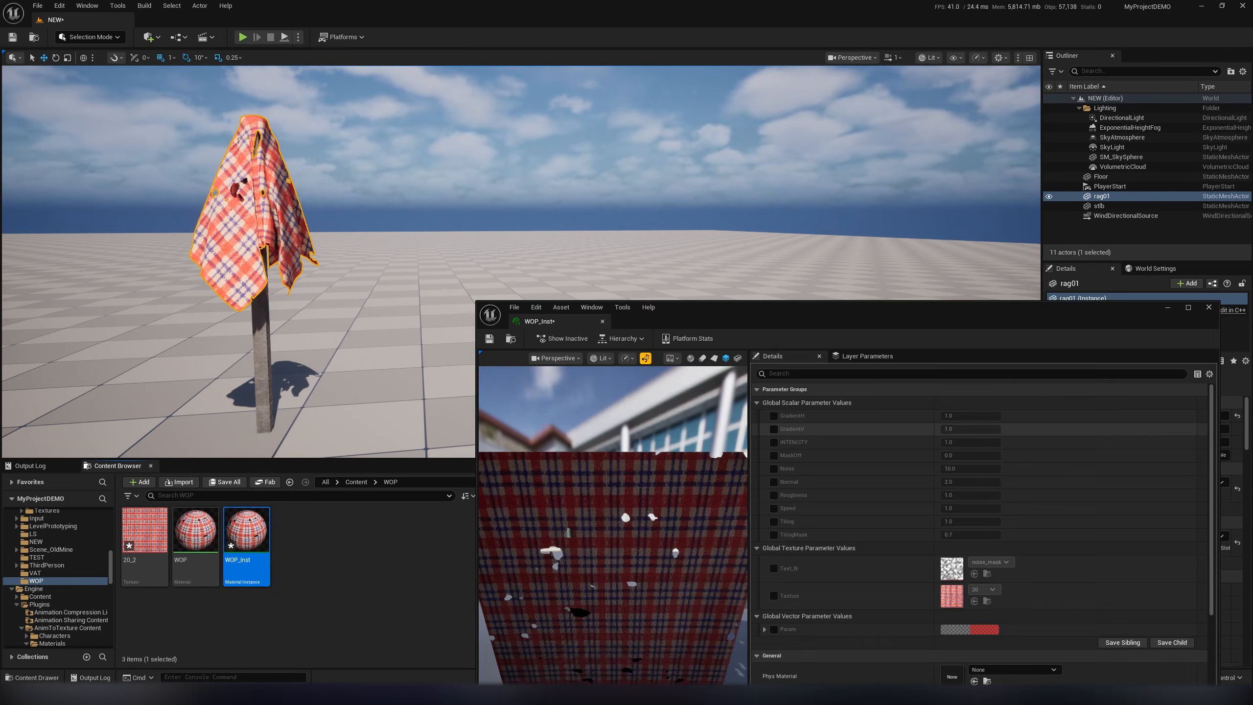
left_click_drag(795, 320, 722, 119)
left_click(701, 214)
left_click(700, 227)
left_click(700, 240)
left_click(700, 253)
left_click(700, 306)
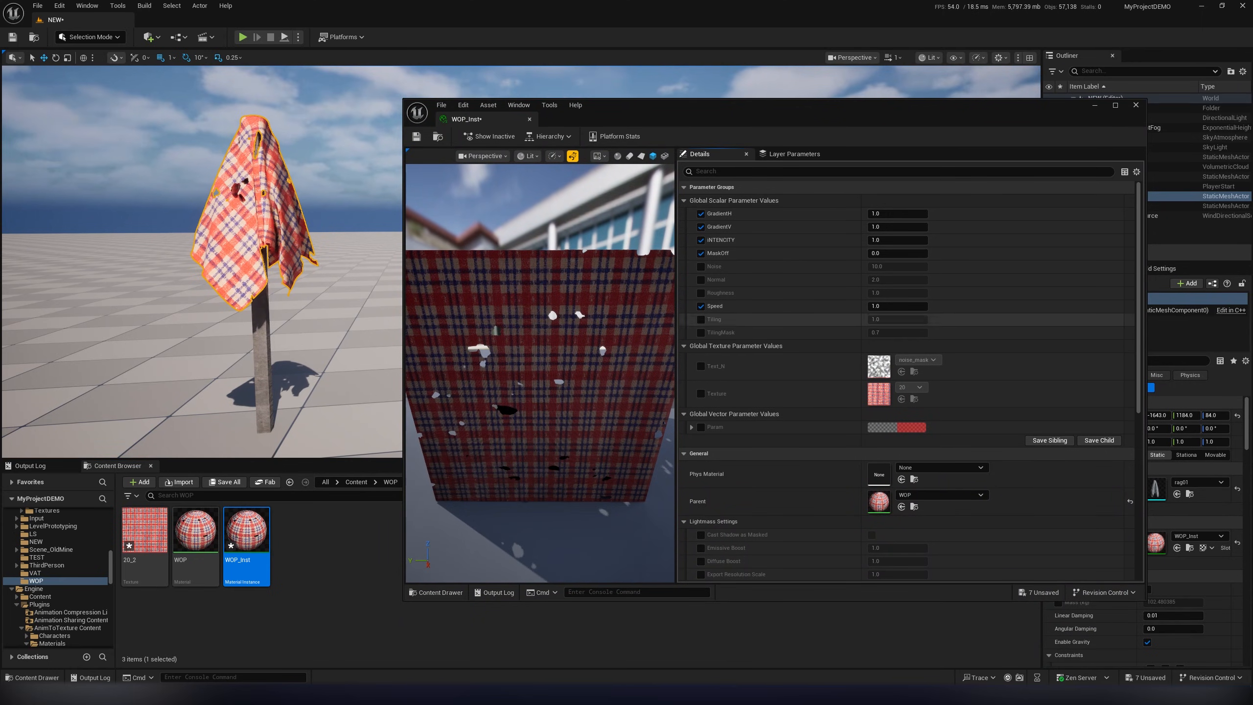
- Try a Speed of 5 in the instance and return the parameter to 1
left_click(898, 306)
type("5")
key("Return")
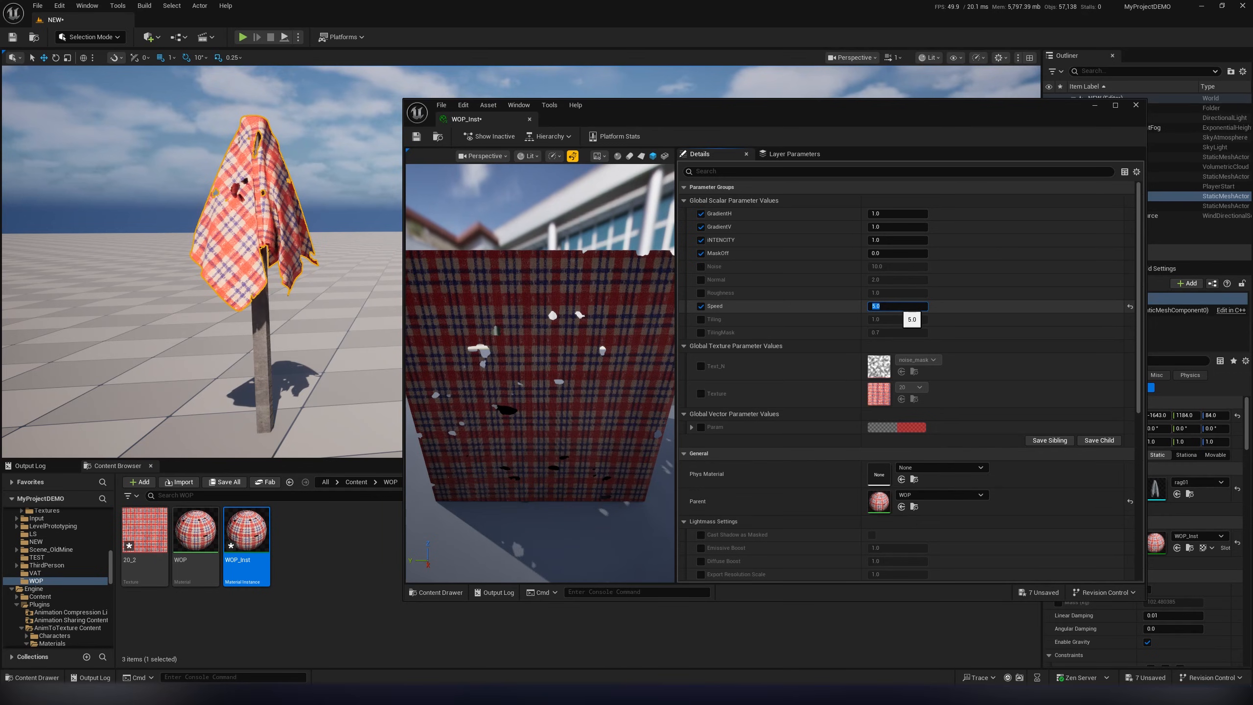
type("1")
key("Return")
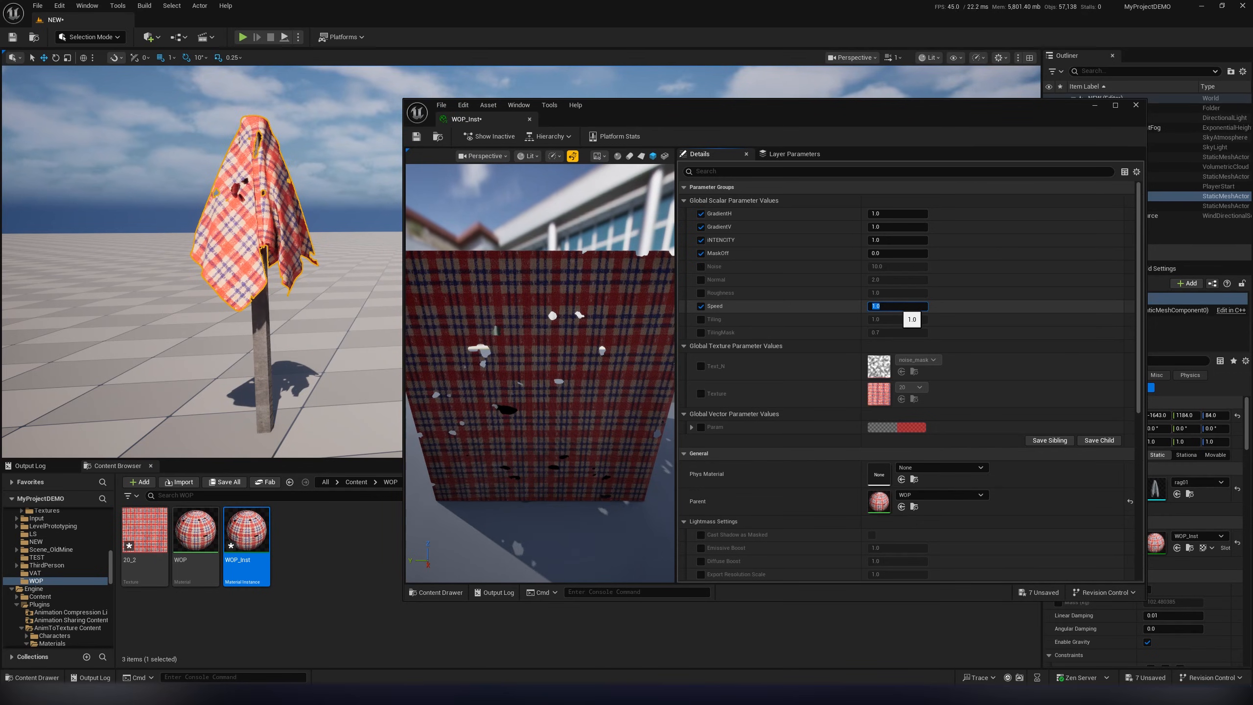
- Test the cloth's gradient motion with GradientH values of 5, 10 and 50, and return it to 1
left_click(897, 213)
type("5")
key("Return")
type("10")
key("Return")
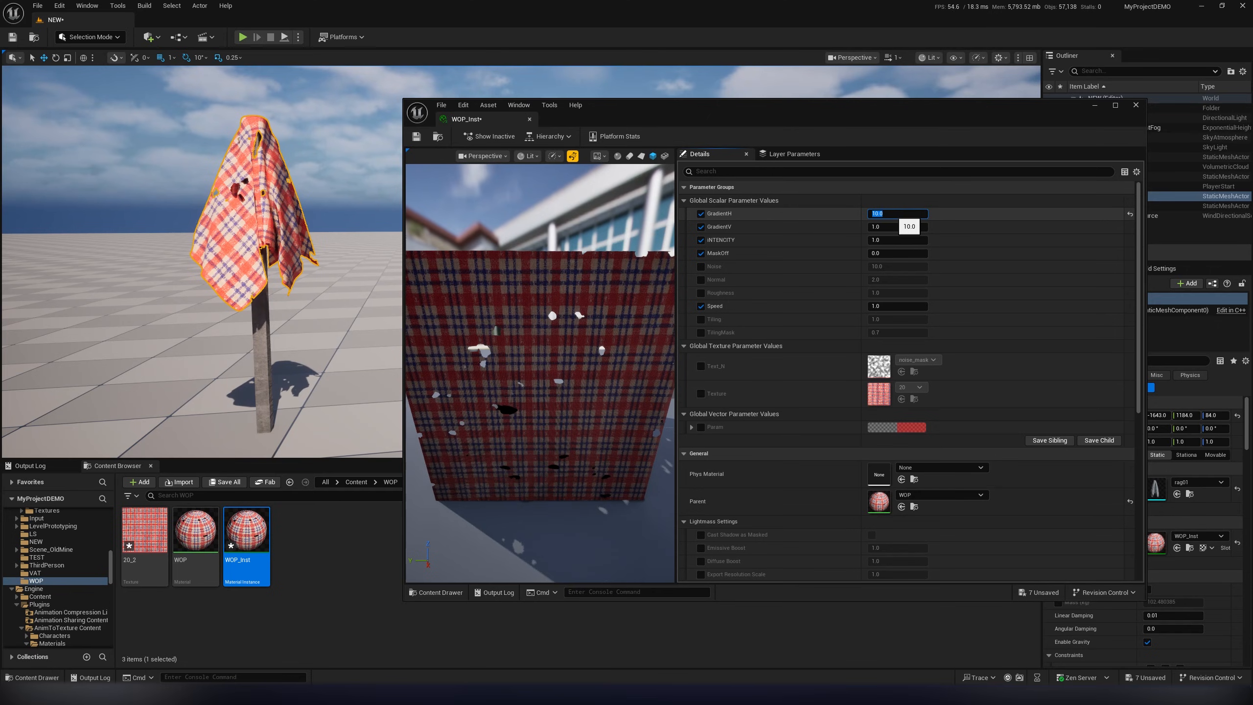
type("1")
key("Return")
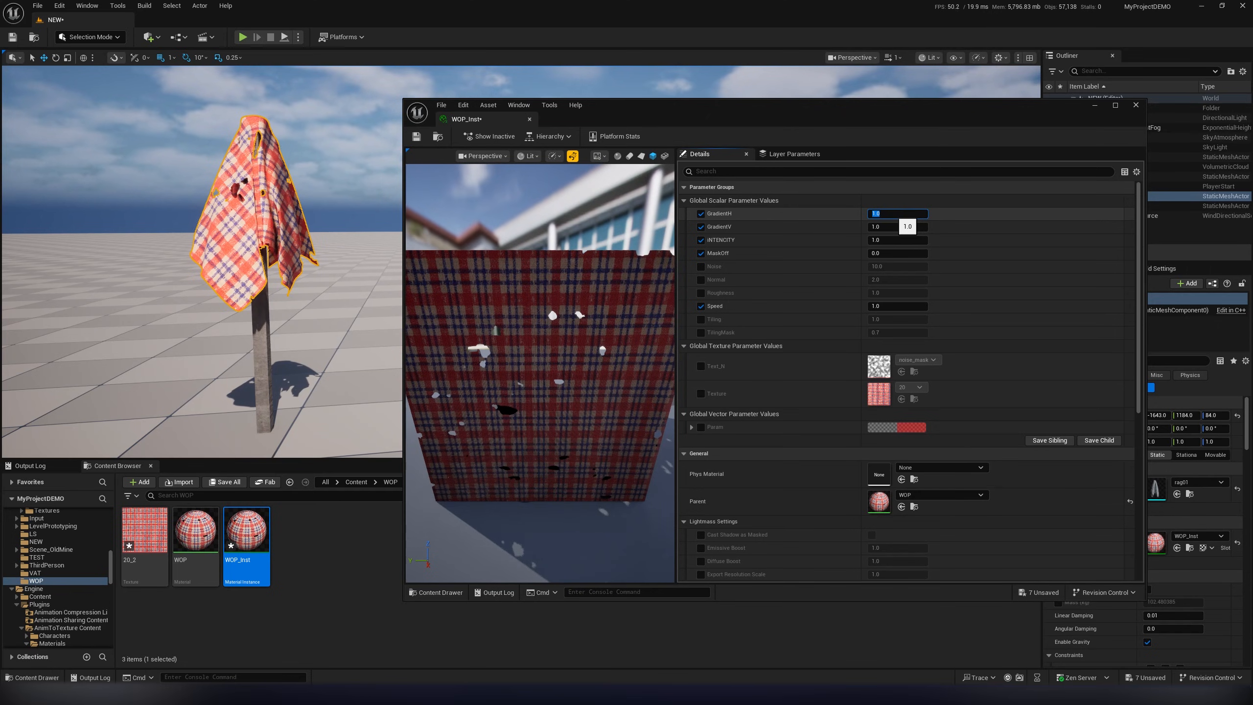
type("10")
key("Return")
type("50")
key("Return")
type("1")
- Set INTENCITY to 0.5 and MaskOff to 2 in the WOP_Inst instance
left_click(888, 240)
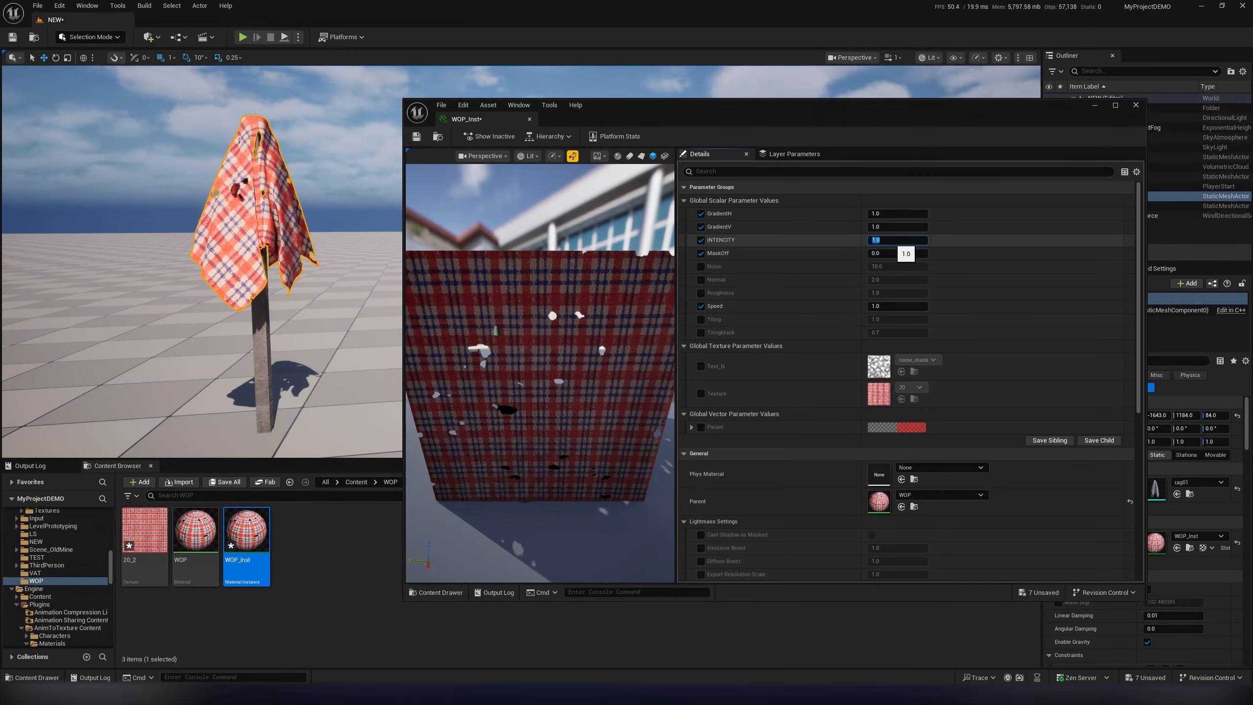
left_click(895, 253)
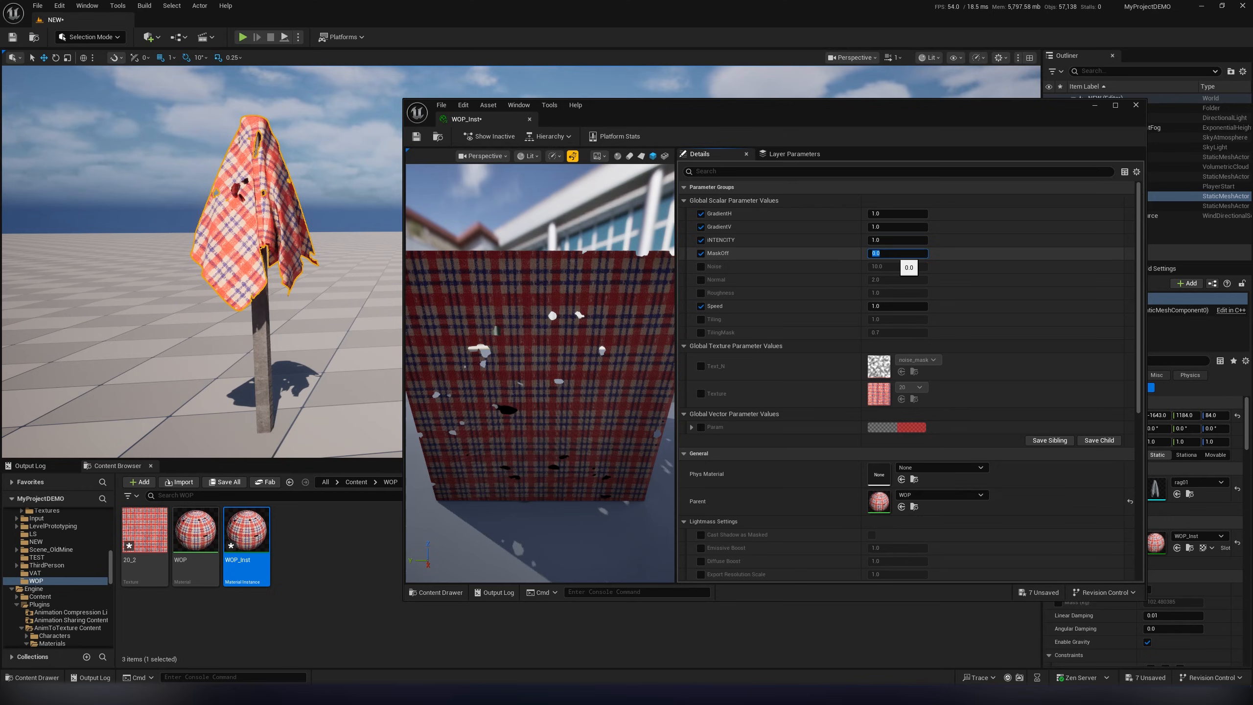
key("Return")
key("Return")
type("5")
key("Return")
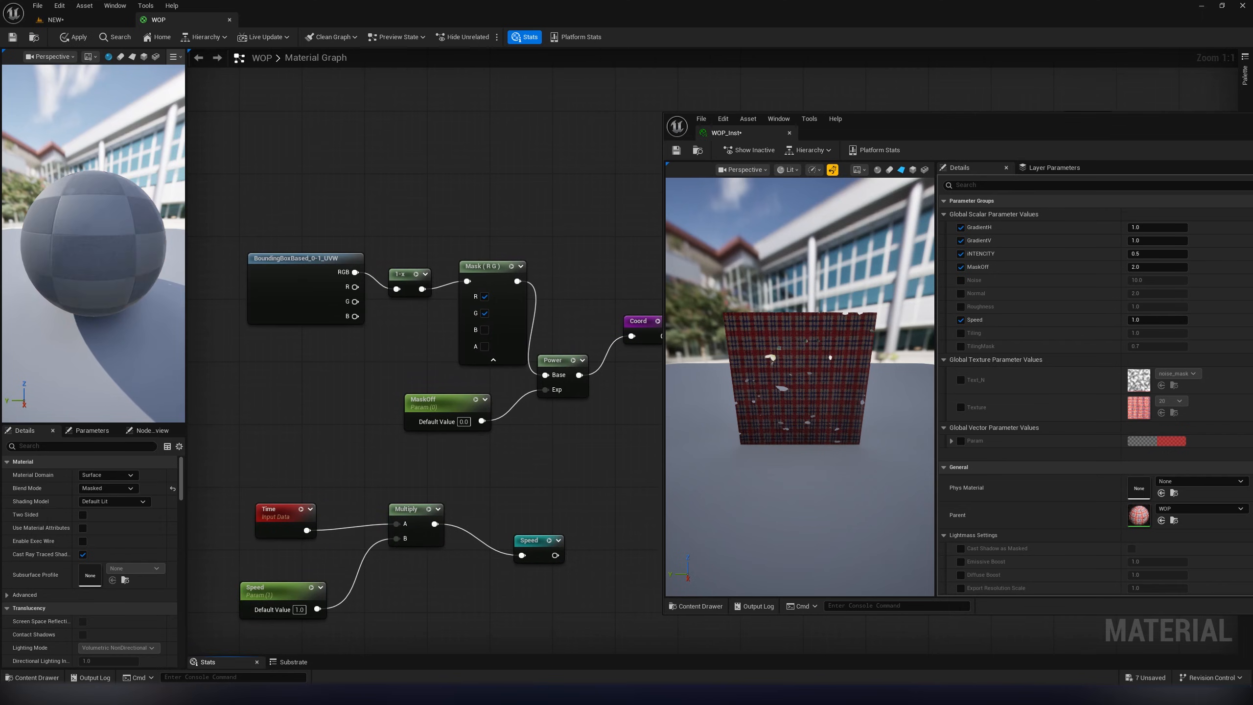
- Try the WOP graph's Mask node with only the R channel, and limit it to the G channel instead
left_click(485, 313)
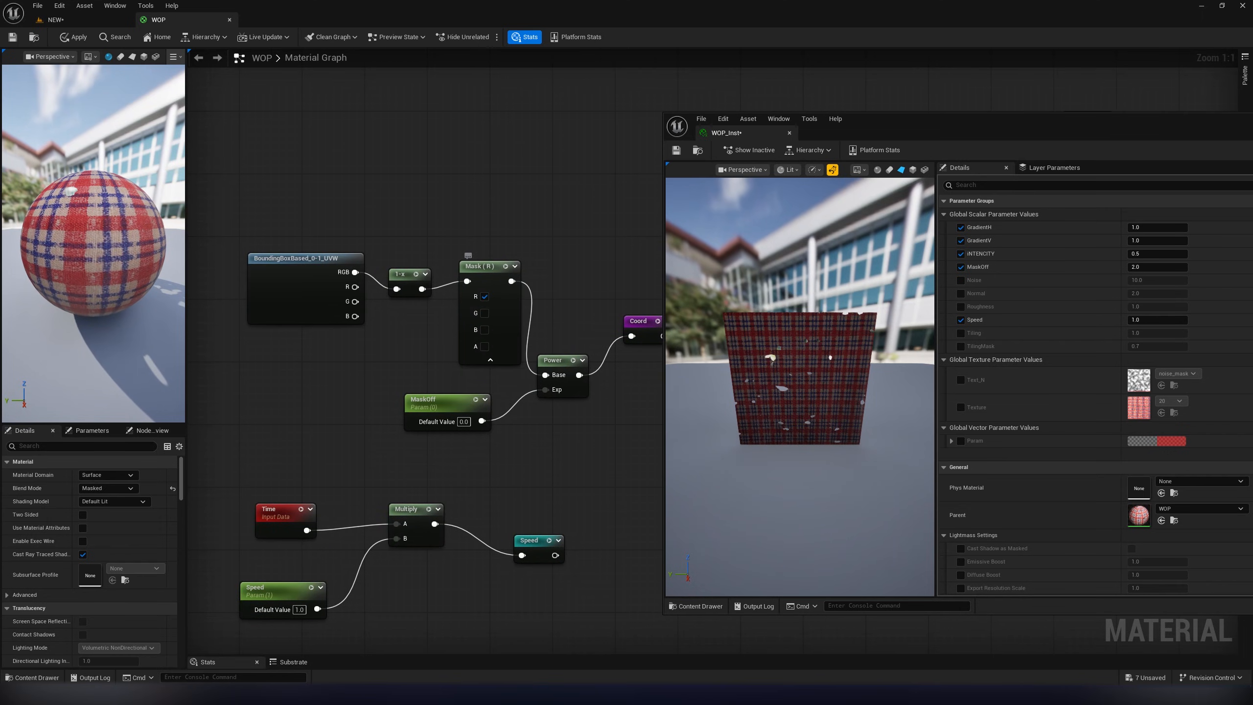
left_click(486, 313)
left_click(485, 296)
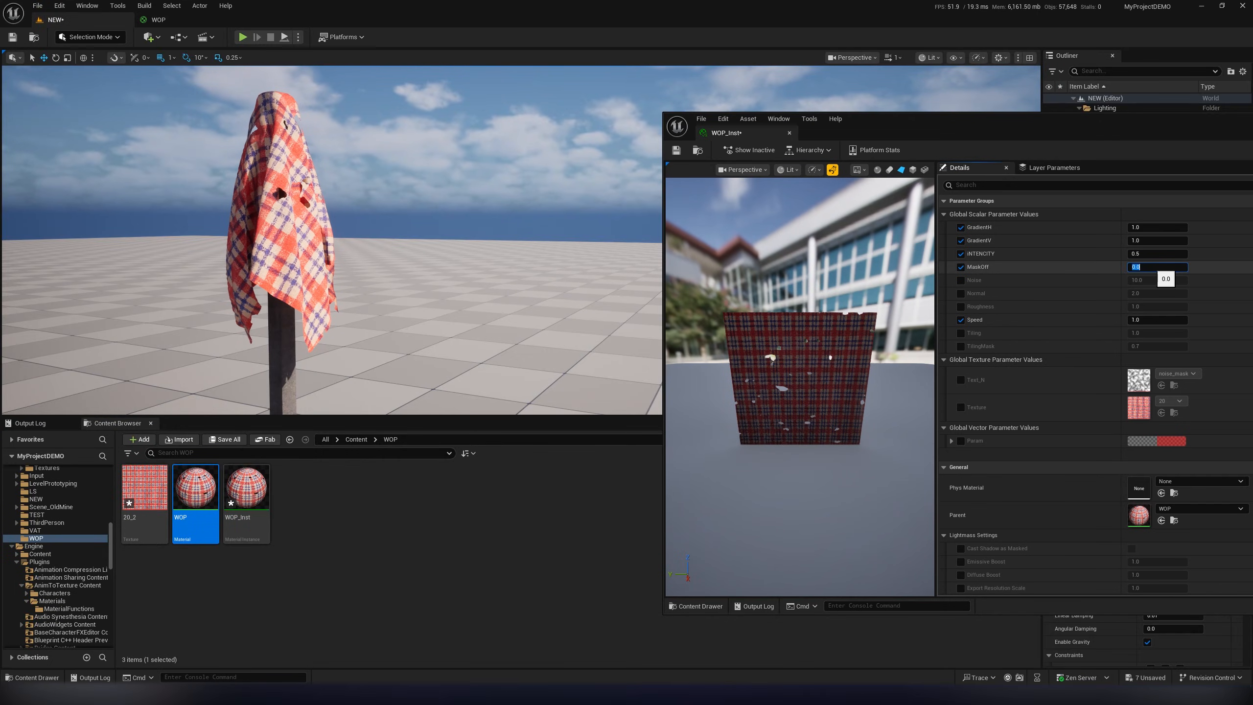
- Test MaskOff at 1 and 2 on the cloth in the level, and return it to 0
type("1")
key("Return")
left_click(1152, 267)
left_click_drag(1152, 268, 1131, 266)
type("2")
key("Return")
left_click(1157, 268)
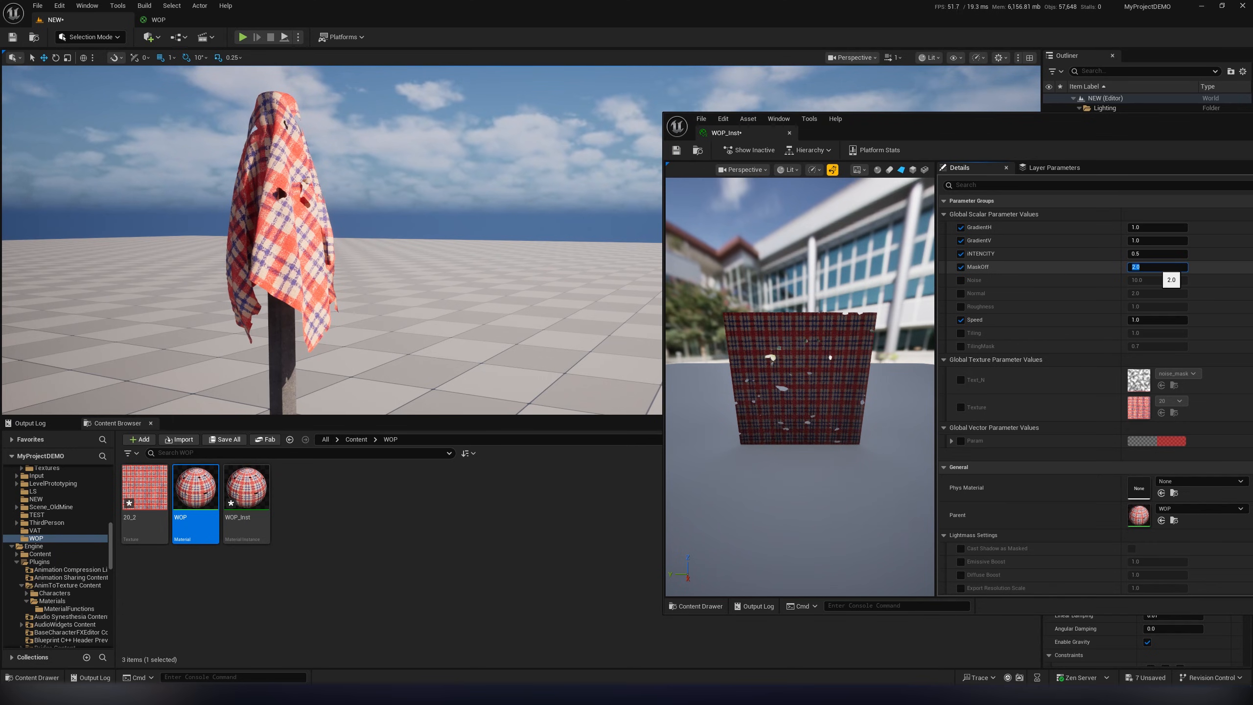
type("0")
key("Return")
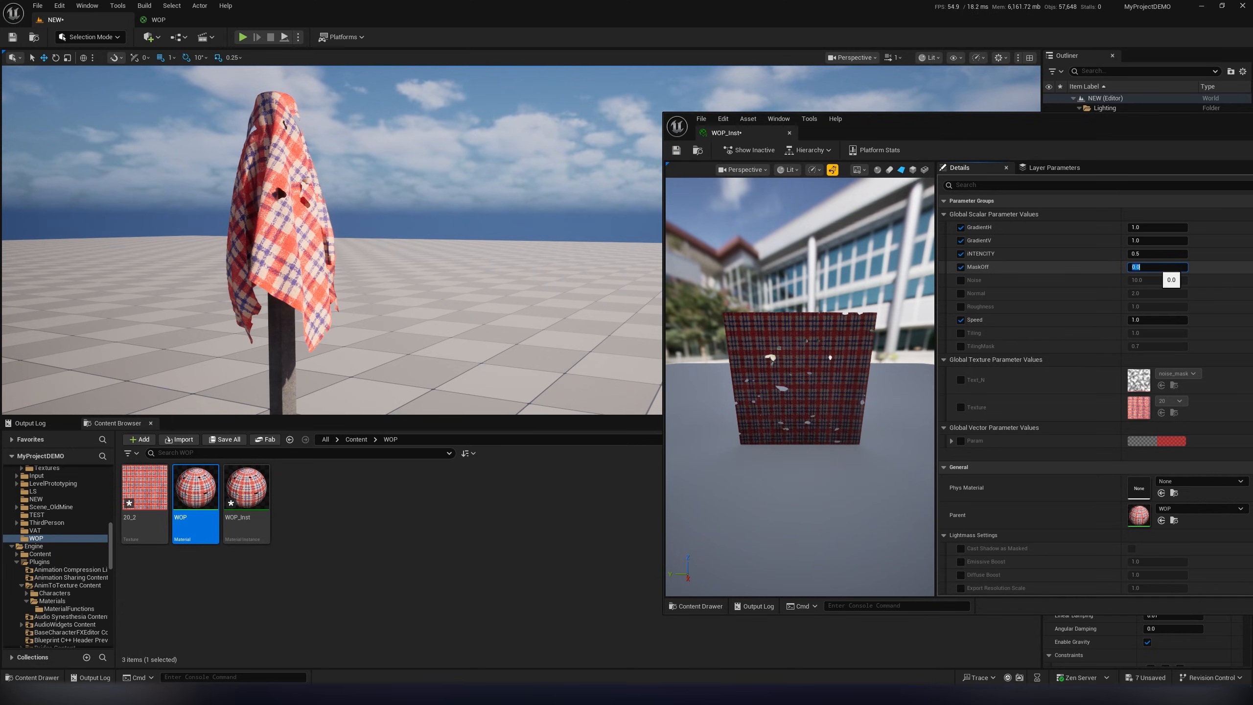